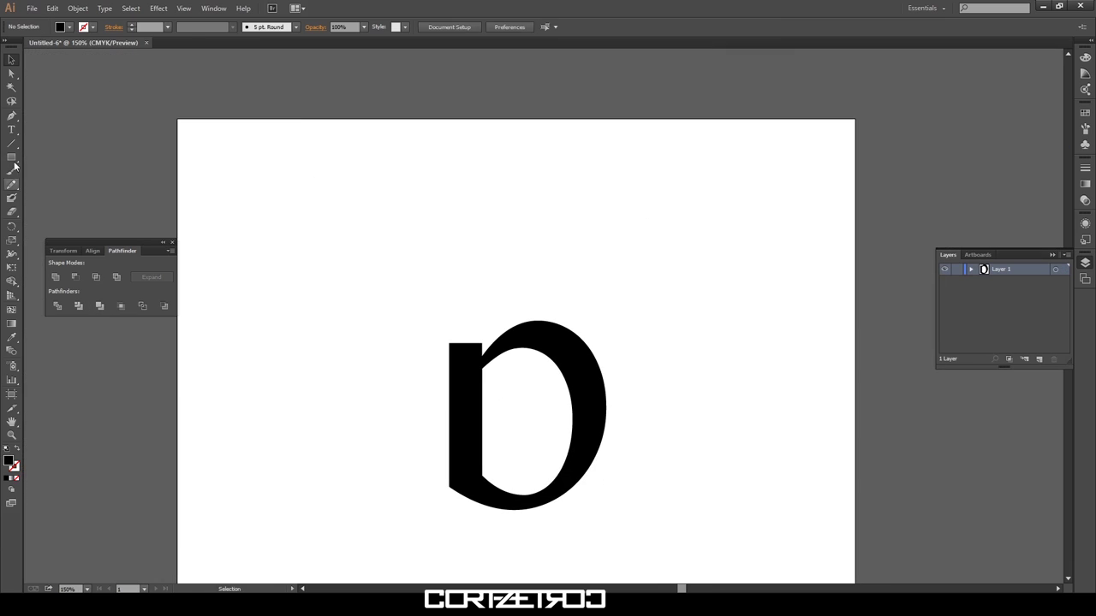
Select the Line Segment tool and open the brush definitions list
{"action": "left_click", "coordinate": [11, 144]}
{"action": "left_click", "coordinate": [296, 26]}
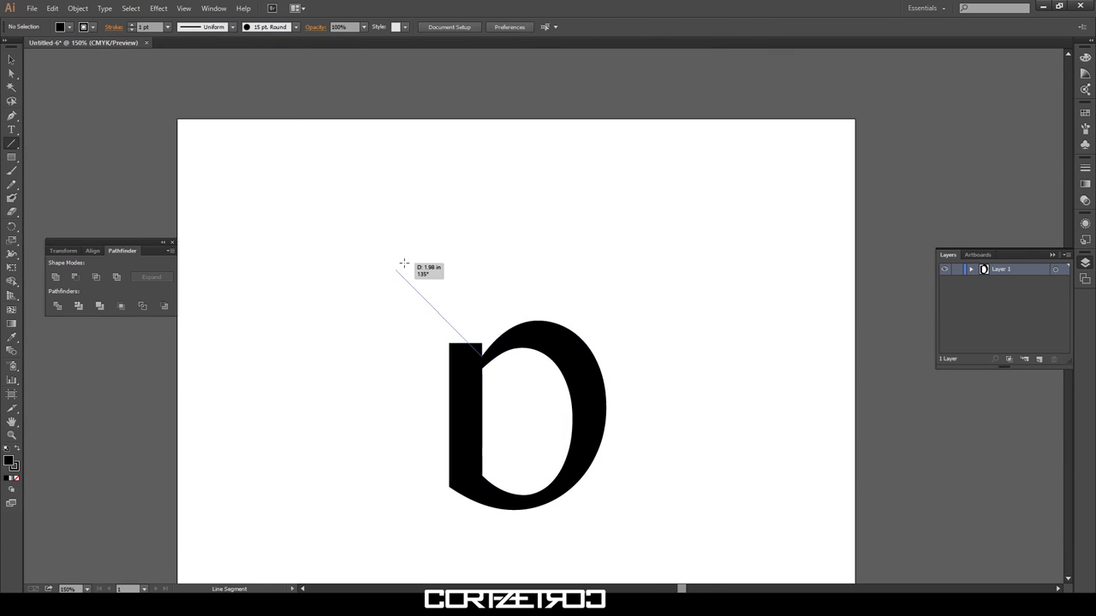
Draw a diagonal line with the 15 pt Round brush and a 1.8 pt stroke
{"action": "left_click_drag", "start_coordinate": [359, 234], "coordinate": [482, 354]}
{"action": "left_click", "coordinate": [296, 27]}
{"action": "left_click", "coordinate": [212, 51]}
{"action": "key", "text": "v"}
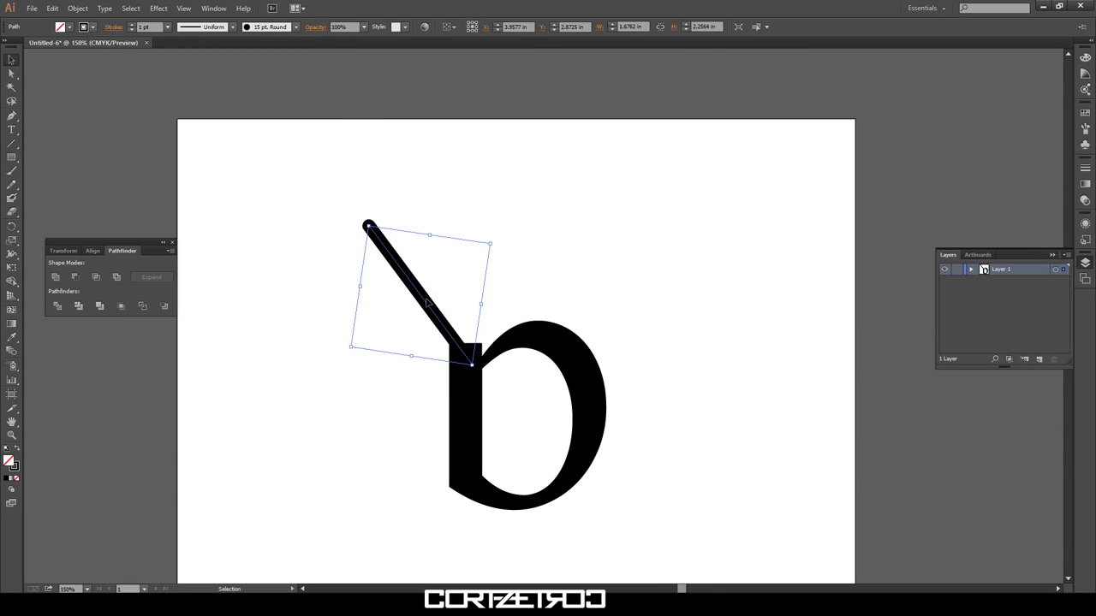
{"action": "type", "text": "1.8"}
{"action": "key", "text": "Return"}
Duplicate the diagonal line and rotate the copy into a mirrored arm forming a Y
{"action": "left_click_drag", "start_coordinate": [366, 217], "coordinate": [491, 246]}
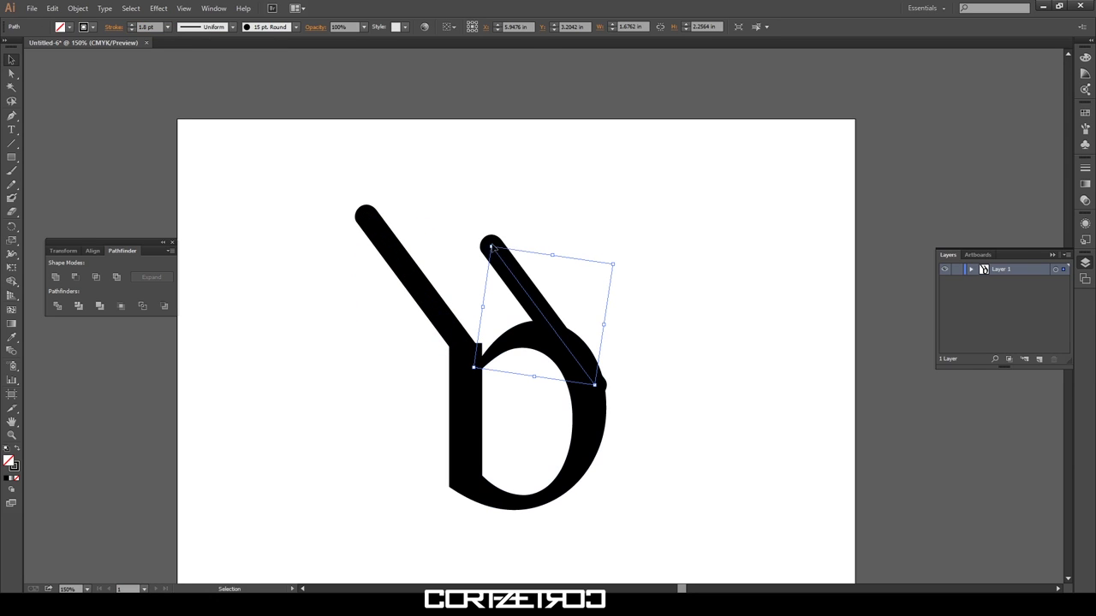
{"action": "mouse_move", "coordinate": [580, 246]}
{"action": "left_mouse_down"}
{"action": "mouse_move", "coordinate": [583, 227]}
{"action": "mouse_move", "coordinate": [559, 238]}
{"action": "left_mouse_up"}
{"action": "left_click", "coordinate": [371, 219]}
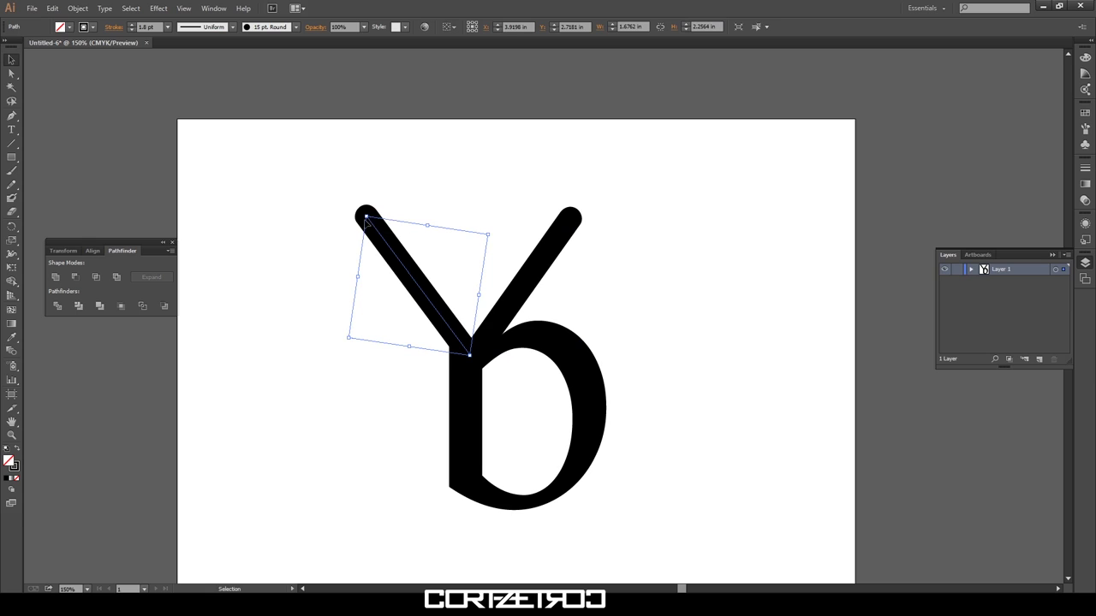
{"action": "left_click", "coordinate": [710, 341]}
{"action": "scroll", "coordinate": [738, 369], "scroll_direction": "down", "scroll_amount": 1}
{"action": "left_click_drag", "start_coordinate": [606, 342], "coordinate": [359, 188]}
{"action": "left_click", "coordinate": [701, 272]}
{"action": "scroll", "coordinate": [456, 250], "scroll_direction": "up", "scroll_amount": 1}
On a new layer, draw a thin 0.75 pt line along the left arm
{"action": "key", "text": "backslash"}
{"action": "left_click", "coordinate": [168, 26]}
{"action": "left_click", "coordinate": [176, 67]}
{"action": "left_click", "coordinate": [297, 26]}
{"action": "left_click", "coordinate": [206, 48]}
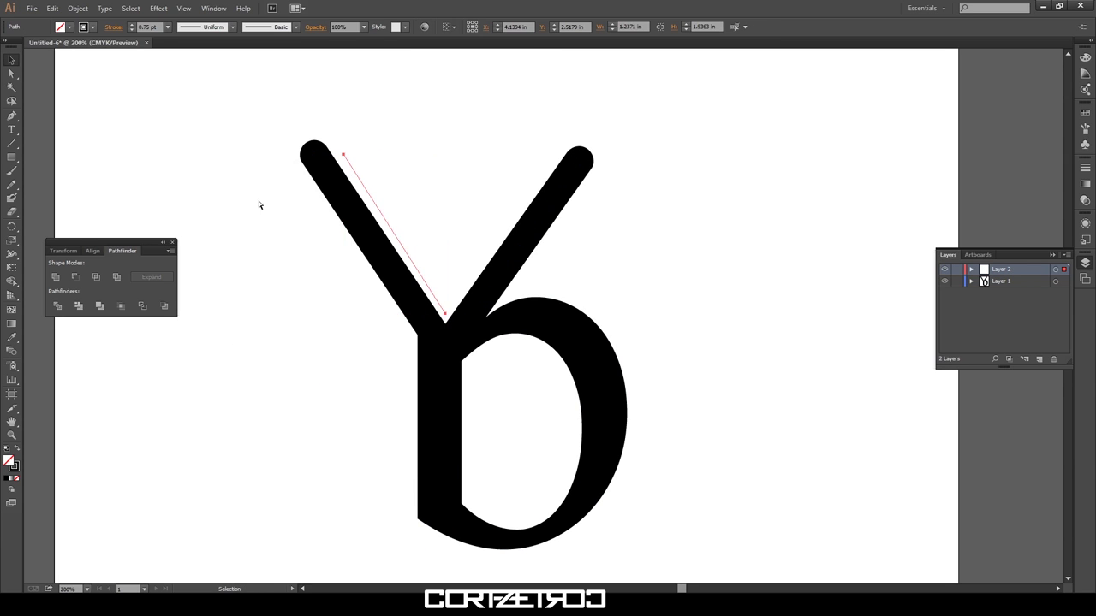
Apply the 5 pt Round brush to the thin line
{"action": "key", "text": "v"}
{"action": "scroll", "coordinate": [403, 214], "scroll_direction": "up", "scroll_amount": 2}
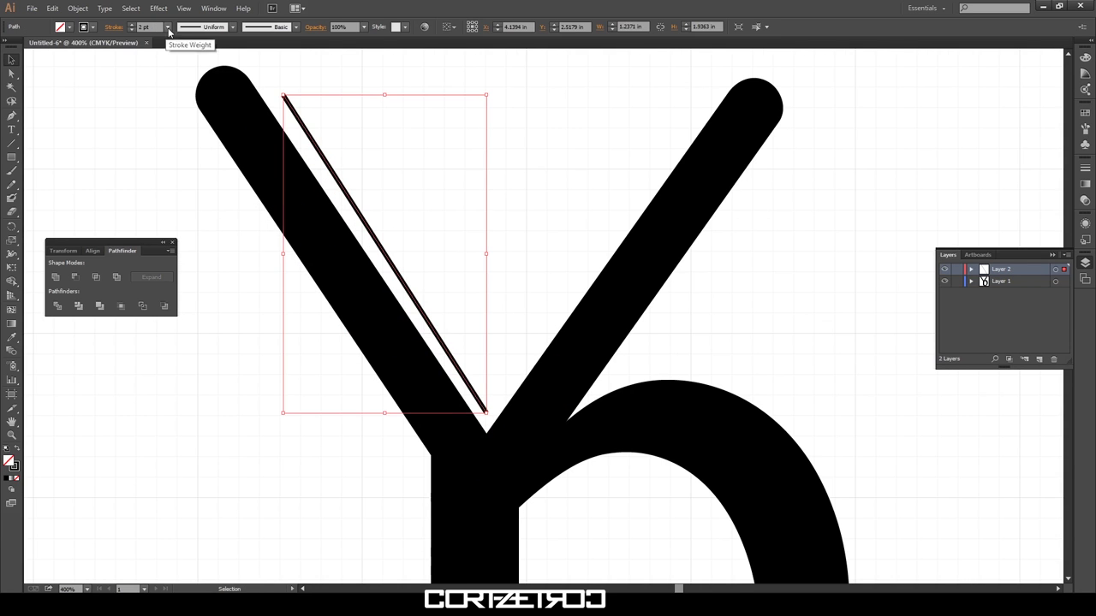
{"action": "left_click", "coordinate": [297, 26]}
{"action": "left_click", "coordinate": [205, 49]}
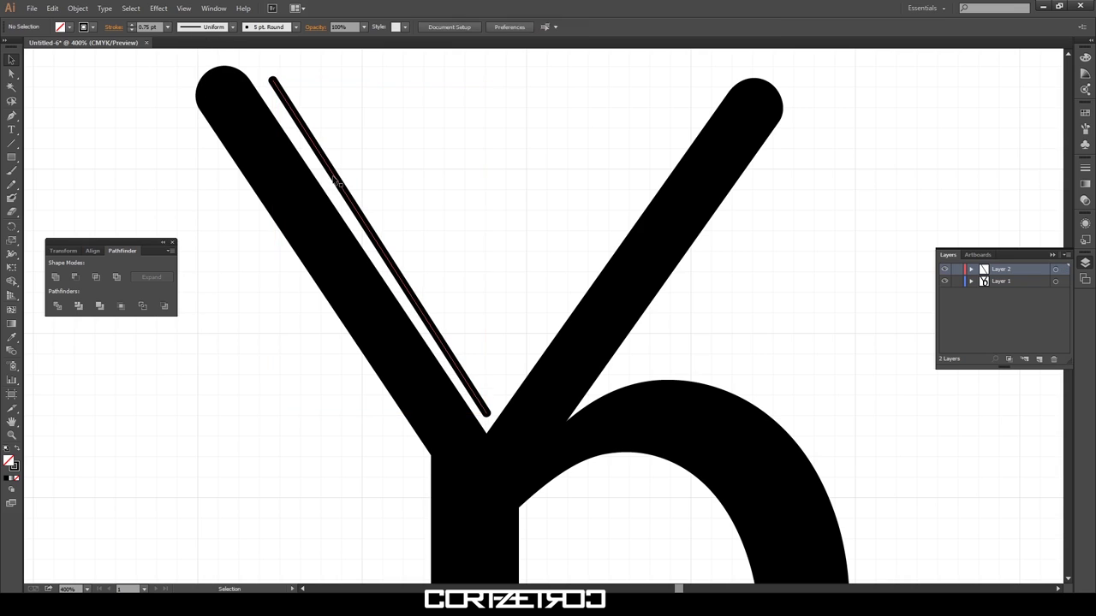
Copy the thin line, then rotate, position and stretch it along the right arm's inner edge
{"action": "left_click_drag", "start_coordinate": [326, 175], "coordinate": [454, 165]}
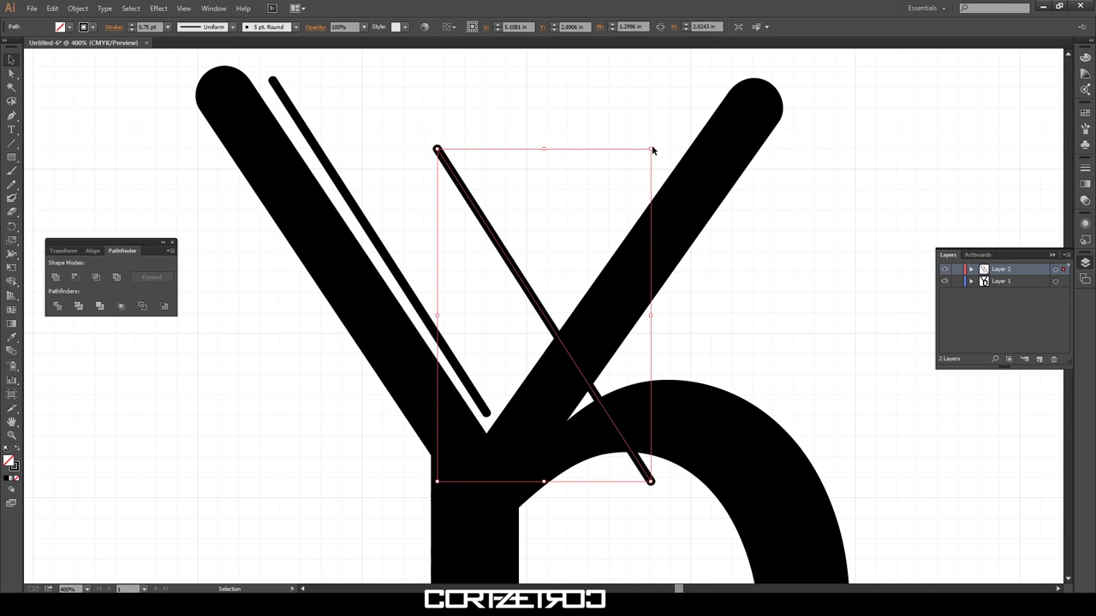
{"action": "left_click_drag", "start_coordinate": [651, 151], "coordinate": [775, 349]}
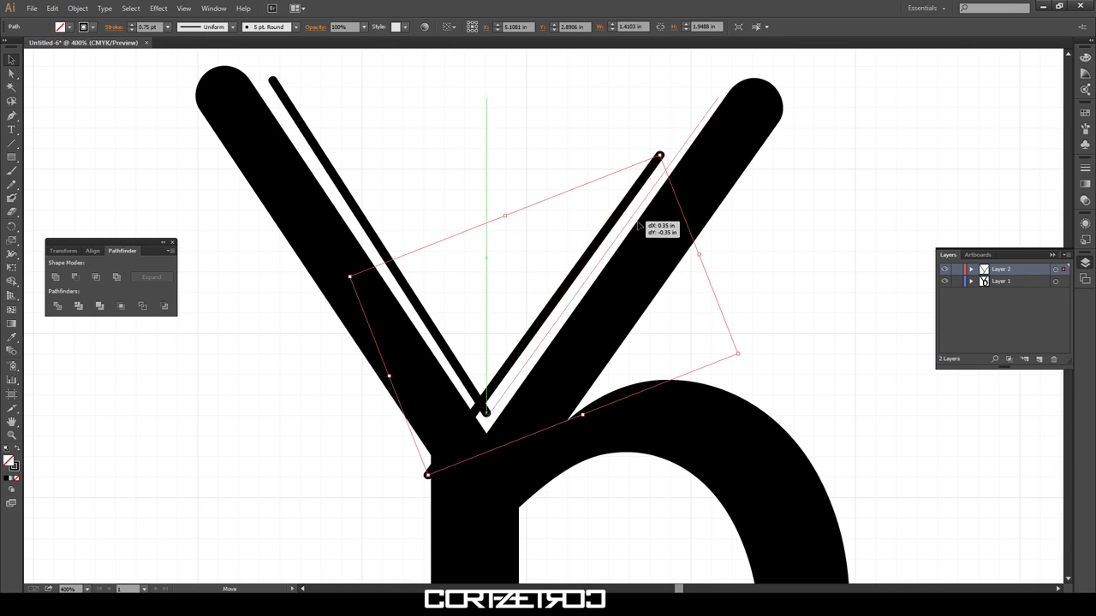
{"action": "left_click_drag", "start_coordinate": [599, 282], "coordinate": [656, 224]}
{"action": "left_click_drag", "start_coordinate": [804, 294], "coordinate": [896, 289]}
{"action": "scroll", "coordinate": [896, 289], "scroll_direction": "up", "scroll_amount": 2}
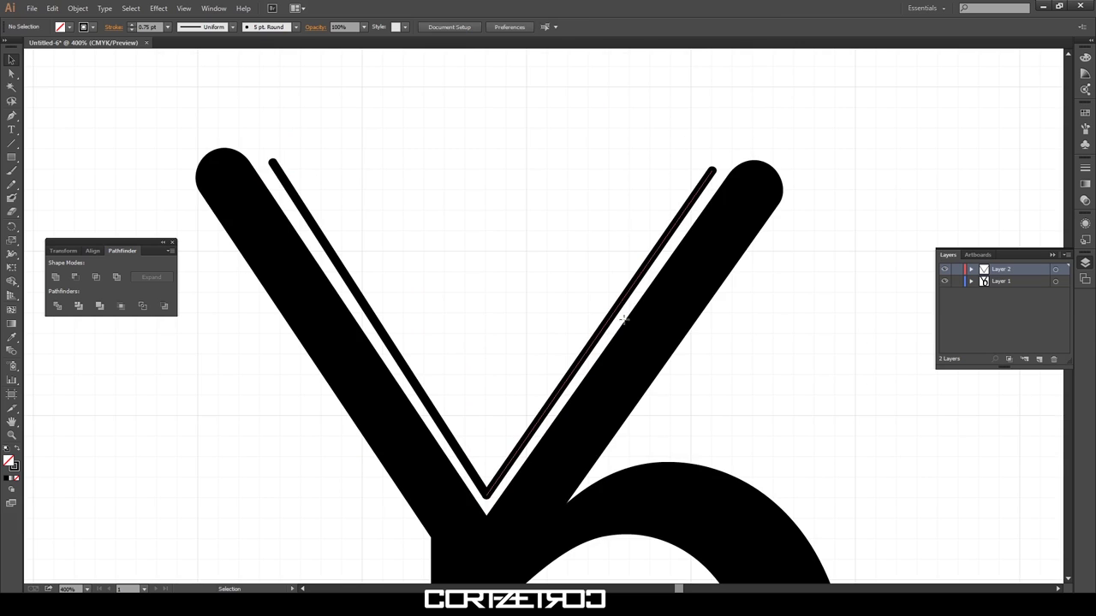
{"action": "left_click_drag", "start_coordinate": [605, 322], "coordinate": [584, 322]}
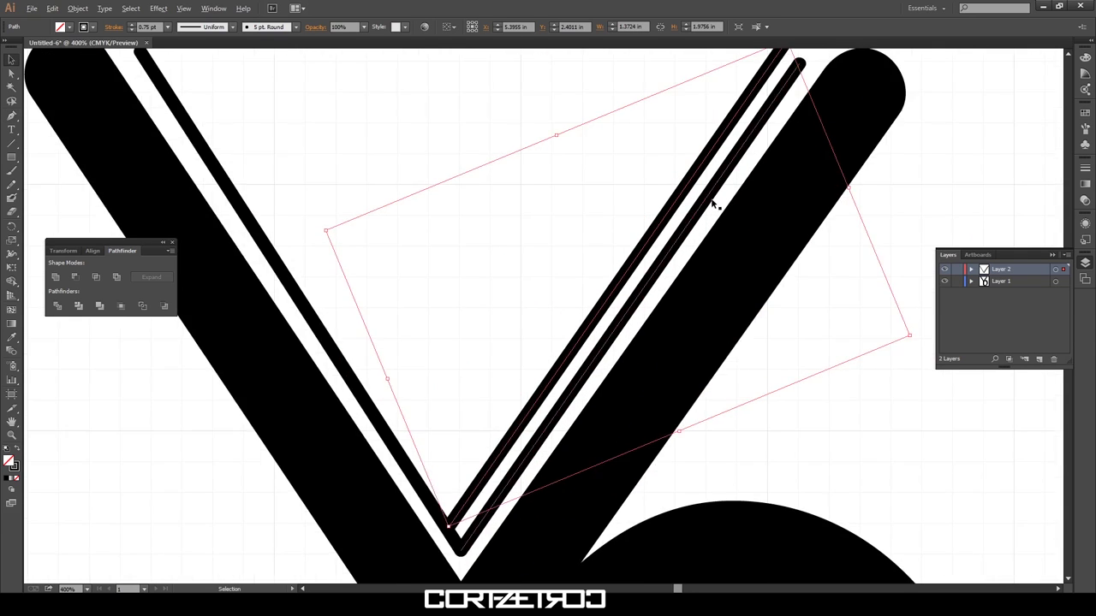
{"action": "left_click_drag", "start_coordinate": [757, 115], "coordinate": [749, 118]}
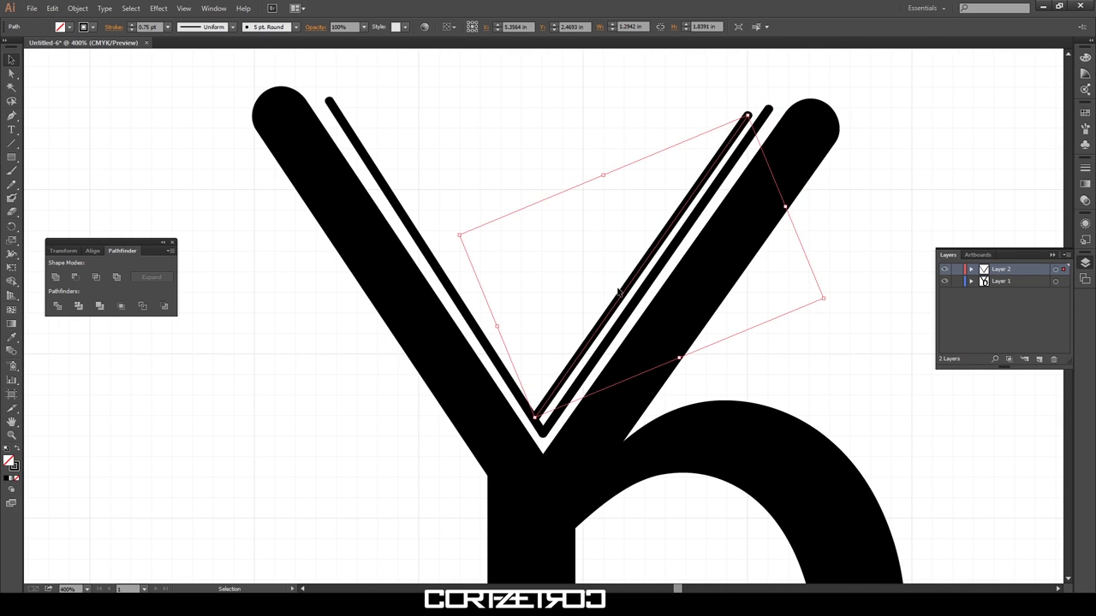
{"action": "key", "text": "ctrl+plus"}
Adjust anchors on the right thin line, undoing an attempted bend
{"action": "key", "text": "a"}
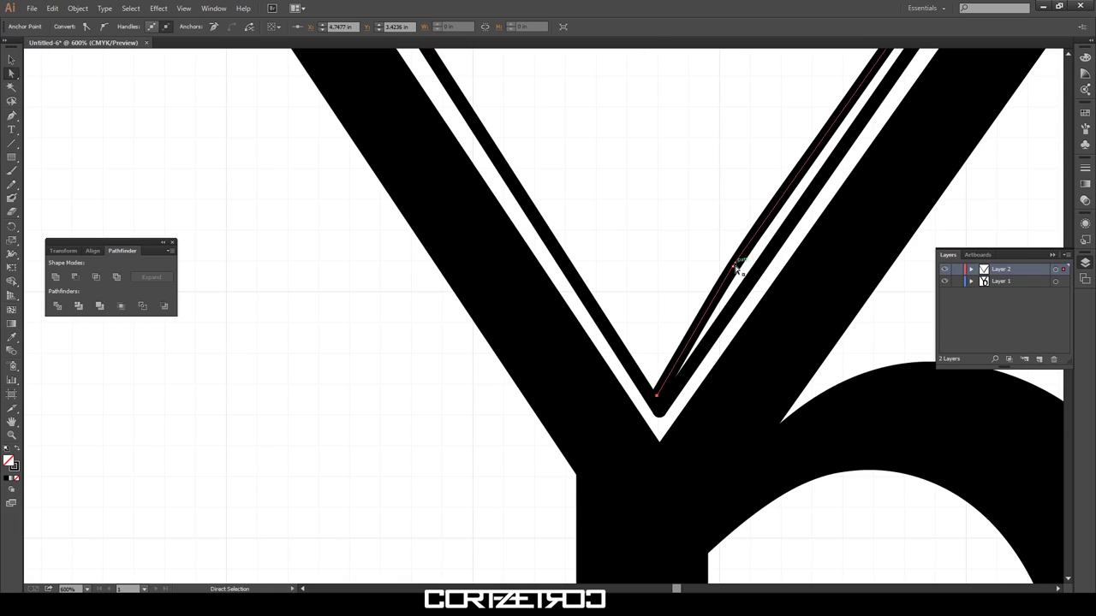
{"action": "left_click_drag", "start_coordinate": [765, 223], "coordinate": [765, 223]}
{"action": "key", "text": "ctrl+minus"}
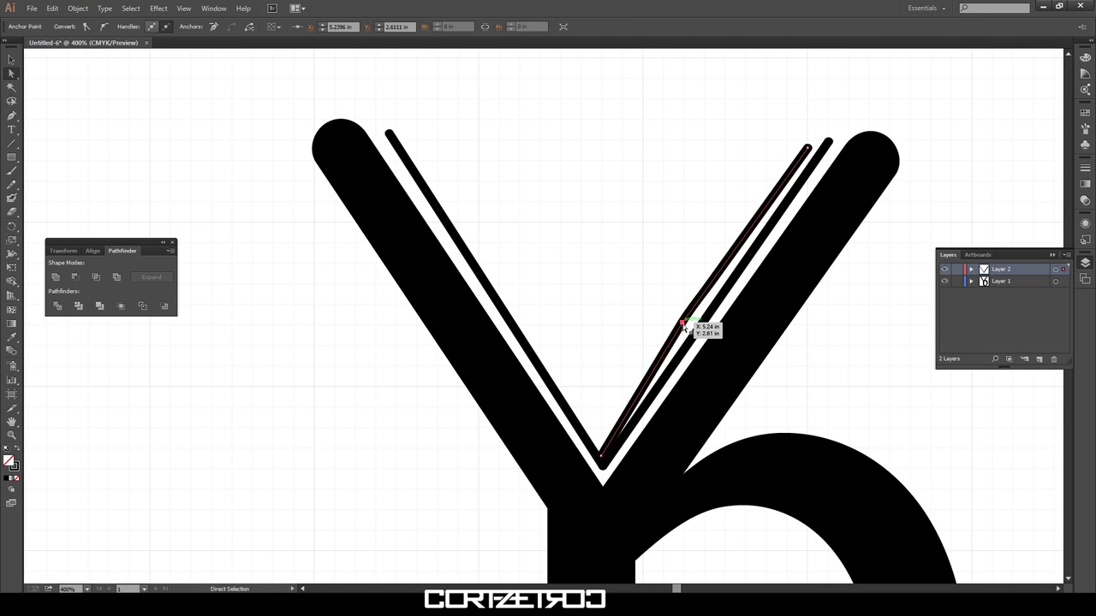
{"action": "left_click_drag", "start_coordinate": [677, 338], "coordinate": [679, 334]}
{"action": "key", "text": "ctrl+shift+a"}
{"action": "key", "text": "ctrl+plus"}
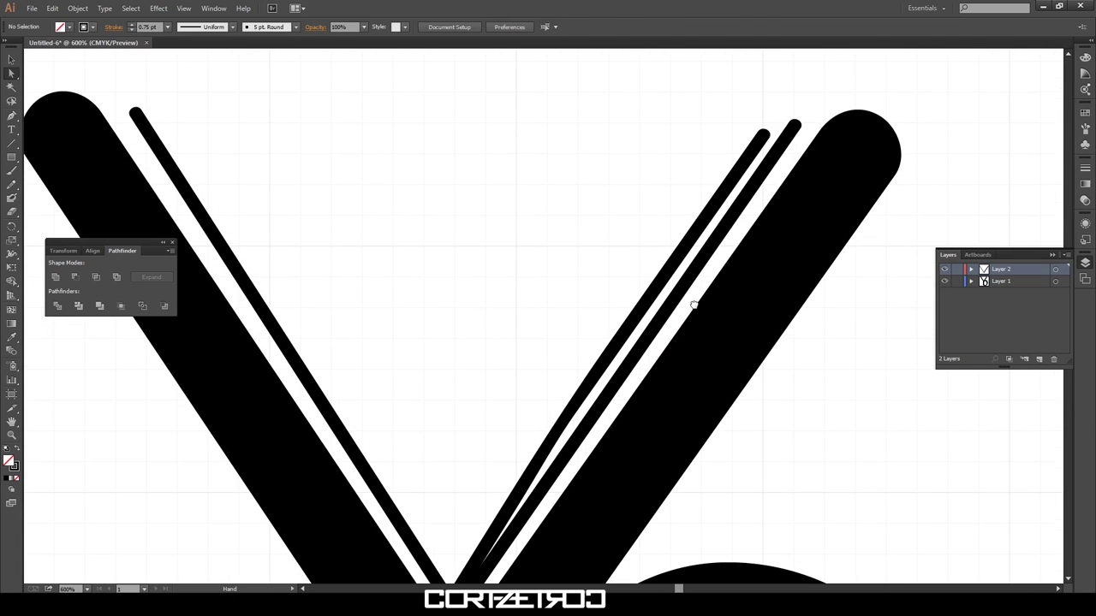
{"action": "left_click_drag", "start_coordinate": [612, 367], "coordinate": [548, 427]}
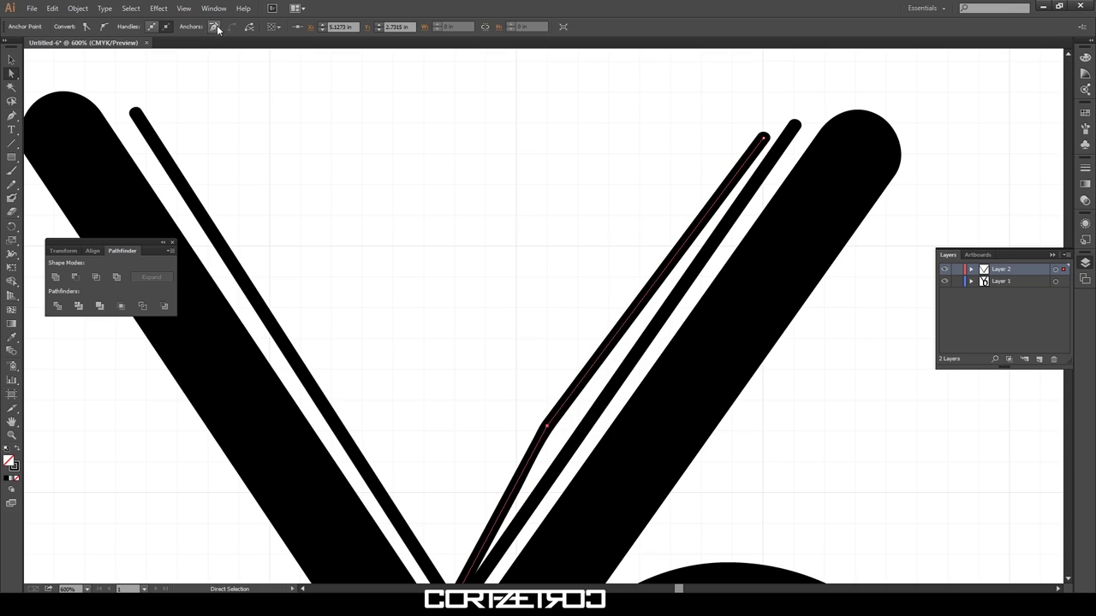
{"action": "key", "text": "ctrl+z"}
{"action": "key", "text": "ctrl+z"}
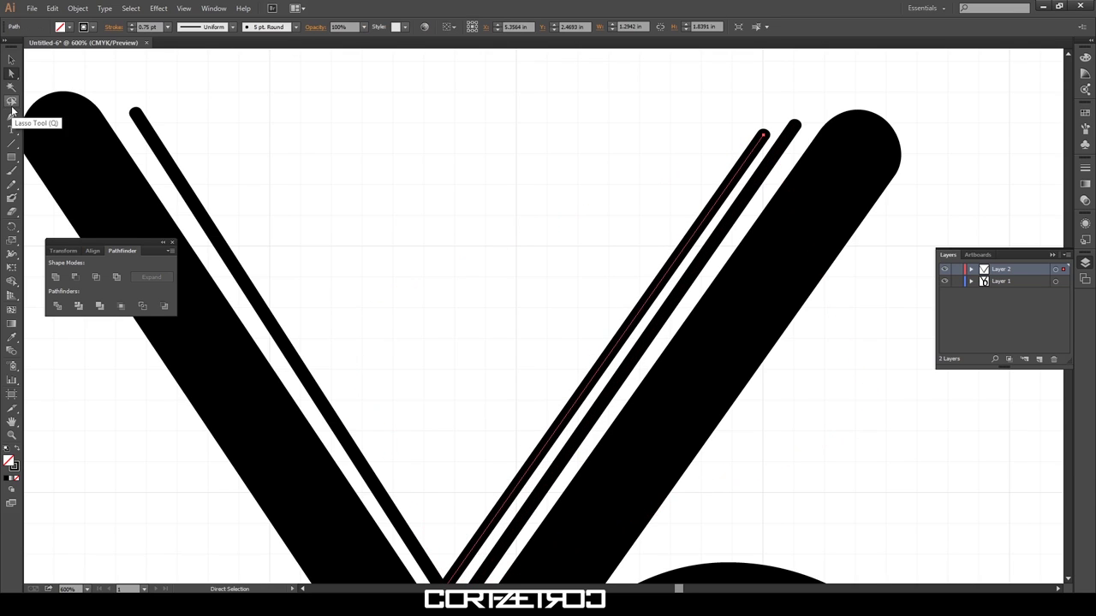
Try drawing an arc along the V with the Arc tool
{"action": "left_click_drag", "start_coordinate": [11, 143], "coordinate": [69, 158]}
{"action": "left_click_drag", "start_coordinate": [527, 454], "coordinate": [531, 458]}
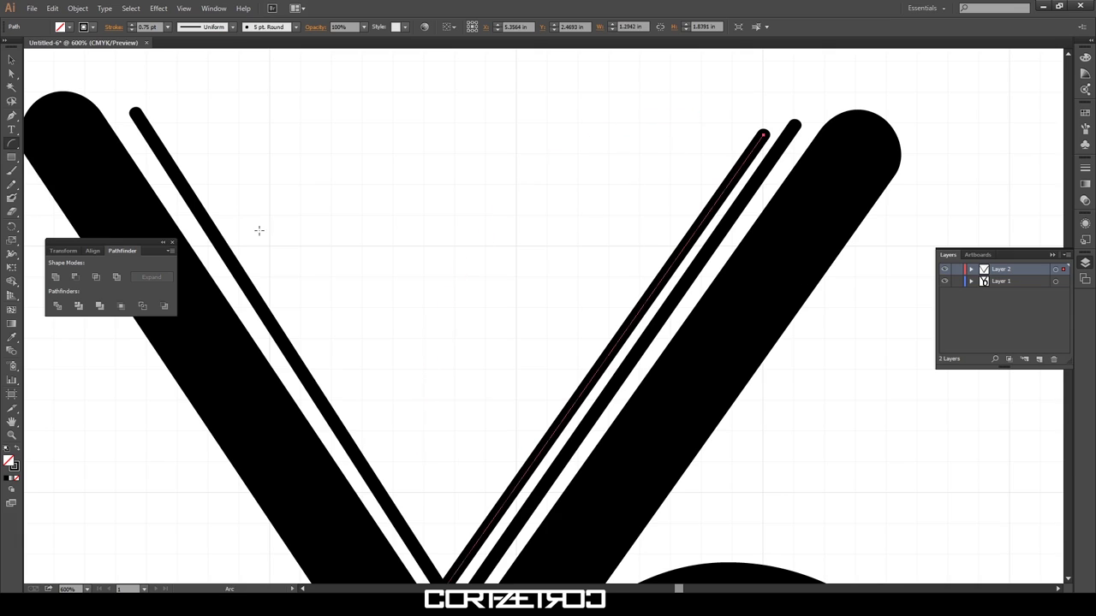
{"action": "scroll", "coordinate": [258, 230], "scroll_direction": "down", "scroll_amount": 2}
{"action": "left_click_drag", "start_coordinate": [445, 546], "coordinate": [763, 91]}
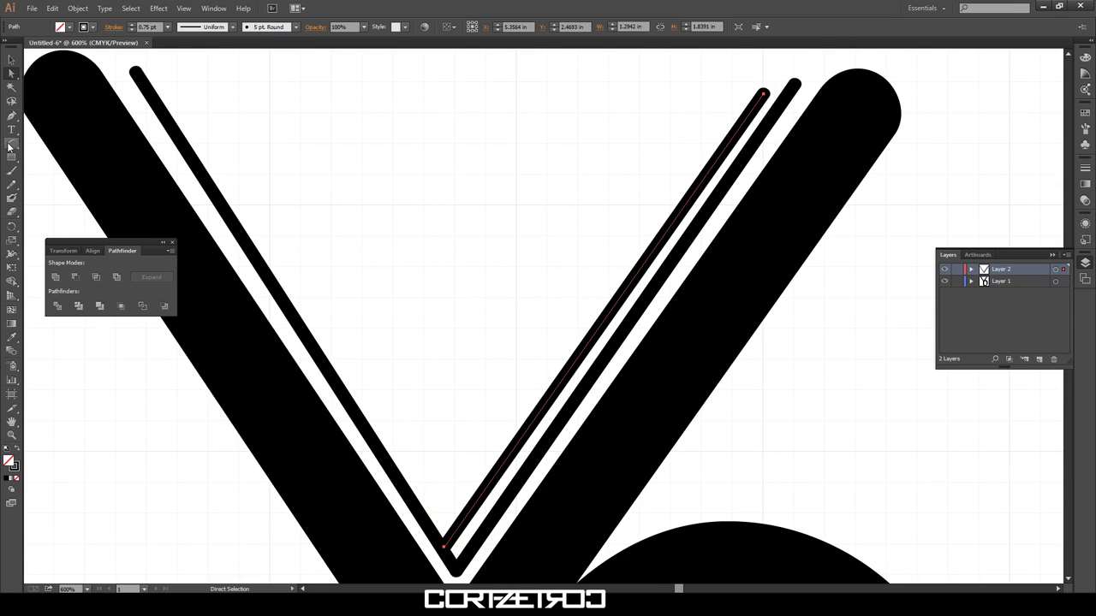
{"action": "left_click_drag", "start_coordinate": [10, 143], "coordinate": [52, 116]}
Curve the thin line with the Reshape tool, nudge its bottom anchor, and copy it up-left
{"action": "left_click_drag", "start_coordinate": [17, 247], "coordinate": [67, 268]}
{"action": "left_click_drag", "start_coordinate": [571, 365], "coordinate": [561, 366]}
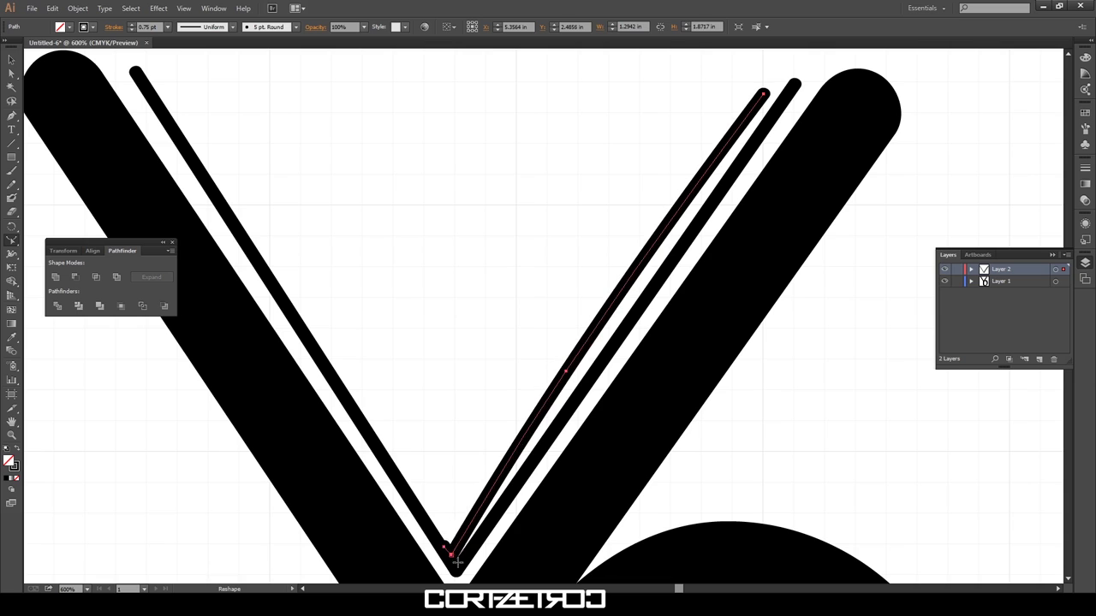
{"action": "key", "text": "a"}
{"action": "left_click_drag", "start_coordinate": [445, 546], "coordinate": [460, 568]}
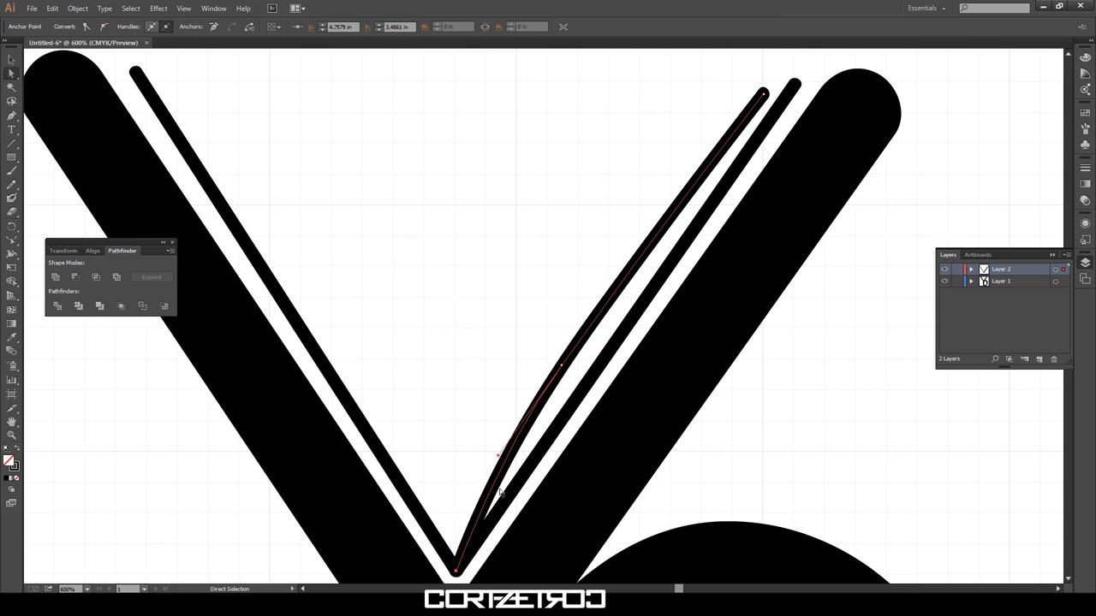
{"action": "left_click_drag", "start_coordinate": [565, 367], "coordinate": [500, 351]}
{"action": "left_click", "coordinate": [52, 8]}
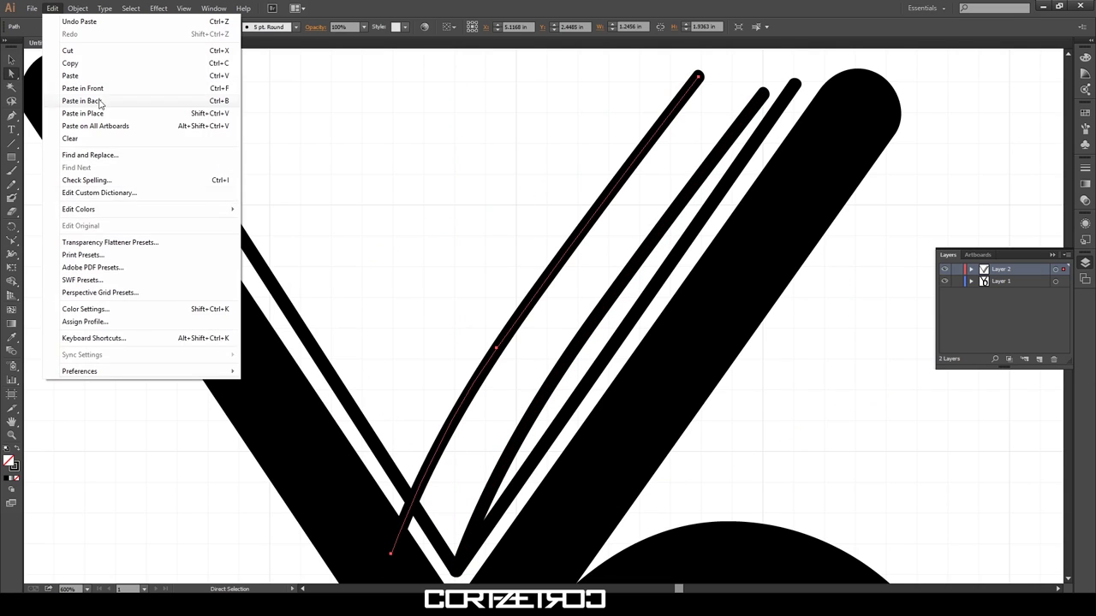
Reflect the copied line and place it beside the left thin line
{"action": "left_click", "coordinate": [256, 67]}
{"action": "left_click", "coordinate": [555, 374]}
{"action": "key", "text": "v"}
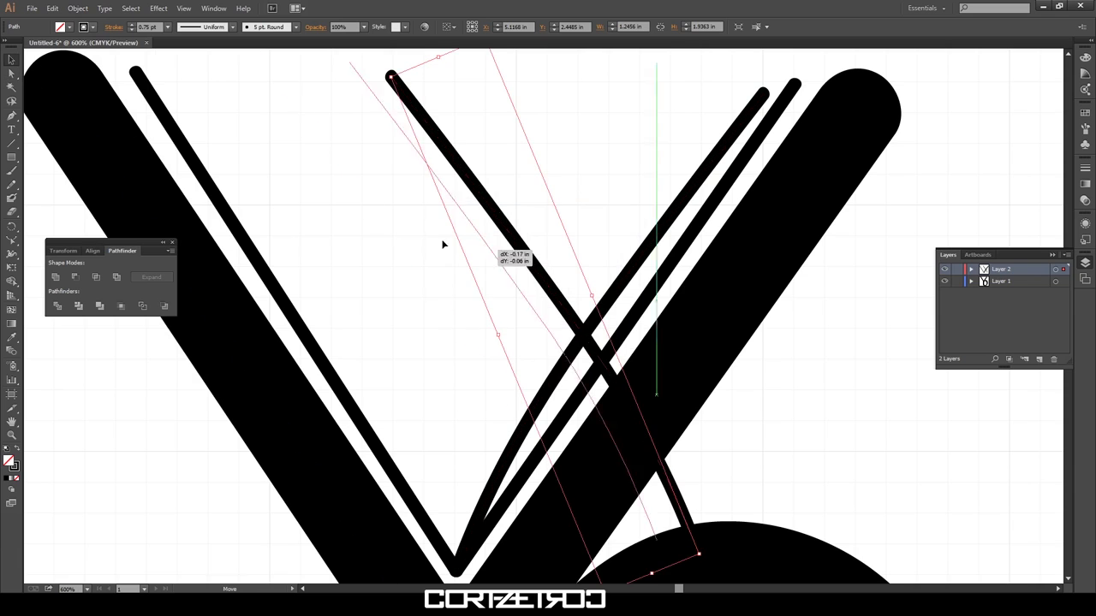
{"action": "left_click_drag", "start_coordinate": [547, 309], "coordinate": [309, 308]}
{"action": "mouse_move", "coordinate": [271, 65]}
{"action": "left_mouse_down"}
{"action": "mouse_move", "coordinate": [281, 255]}
{"action": "mouse_move", "coordinate": [295, 244]}
{"action": "left_mouse_up"}
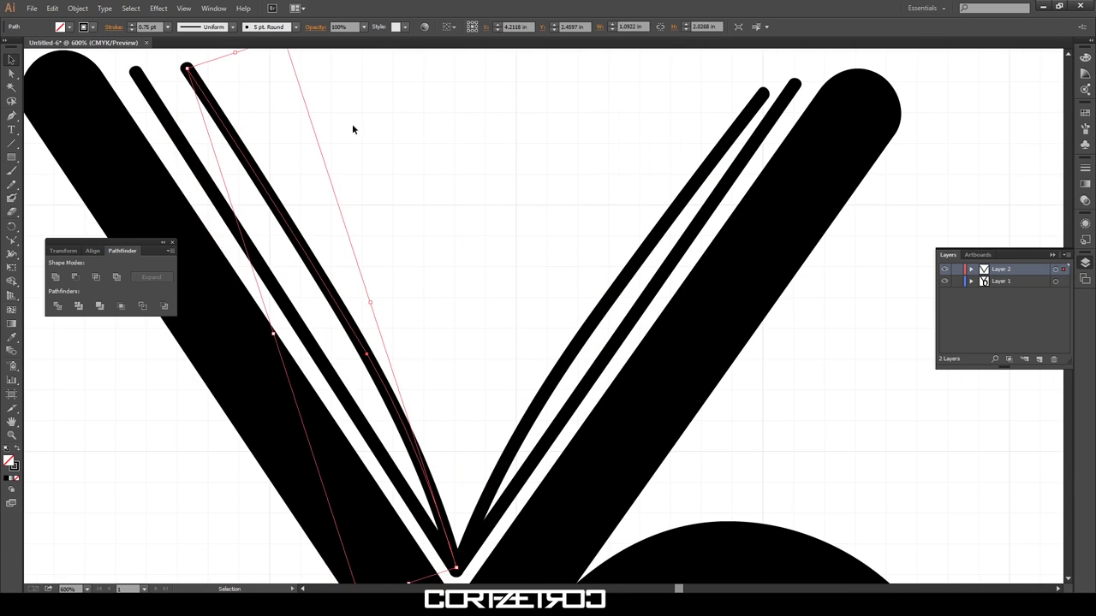
{"action": "left_click_drag", "start_coordinate": [235, 106], "coordinate": [266, 173]}
Slide the new page line down toward the spine and select its bottom anchors
{"action": "scroll", "coordinate": [498, 386], "scroll_direction": "down", "scroll_amount": 3}
{"action": "mouse_move", "coordinate": [469, 498]}
{"action": "left_mouse_down"}
{"action": "mouse_move", "coordinate": [419, 377]}
{"action": "mouse_move", "coordinate": [428, 347]}
{"action": "left_mouse_up"}
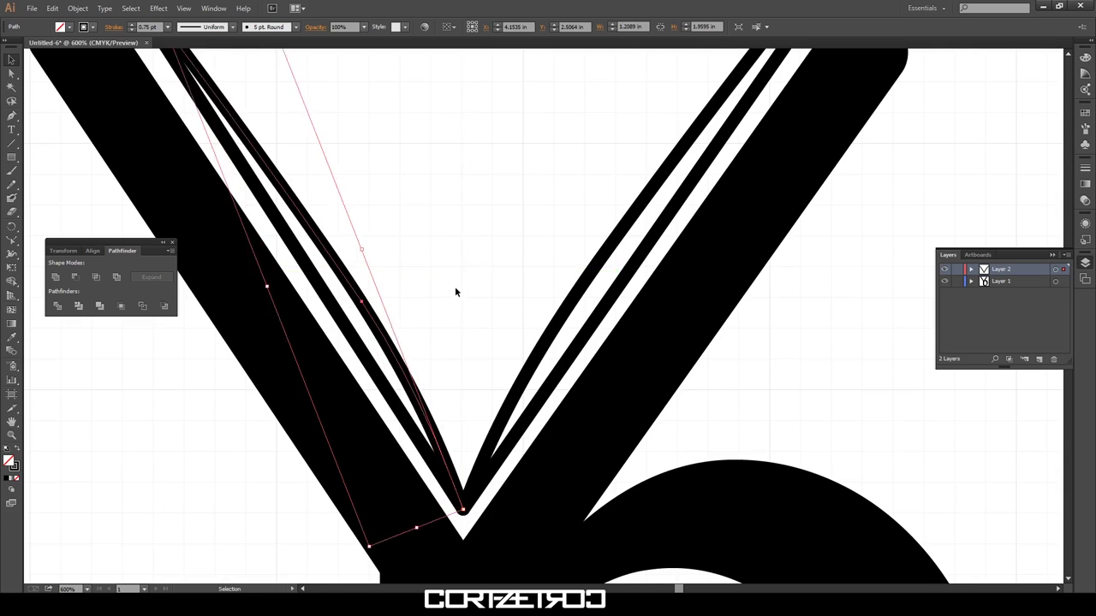
{"action": "scroll", "coordinate": [428, 347], "scroll_direction": "up", "scroll_amount": 3}
{"action": "key", "text": "a"}
{"action": "left_click_drag", "start_coordinate": [414, 416], "coordinate": [430, 394]}
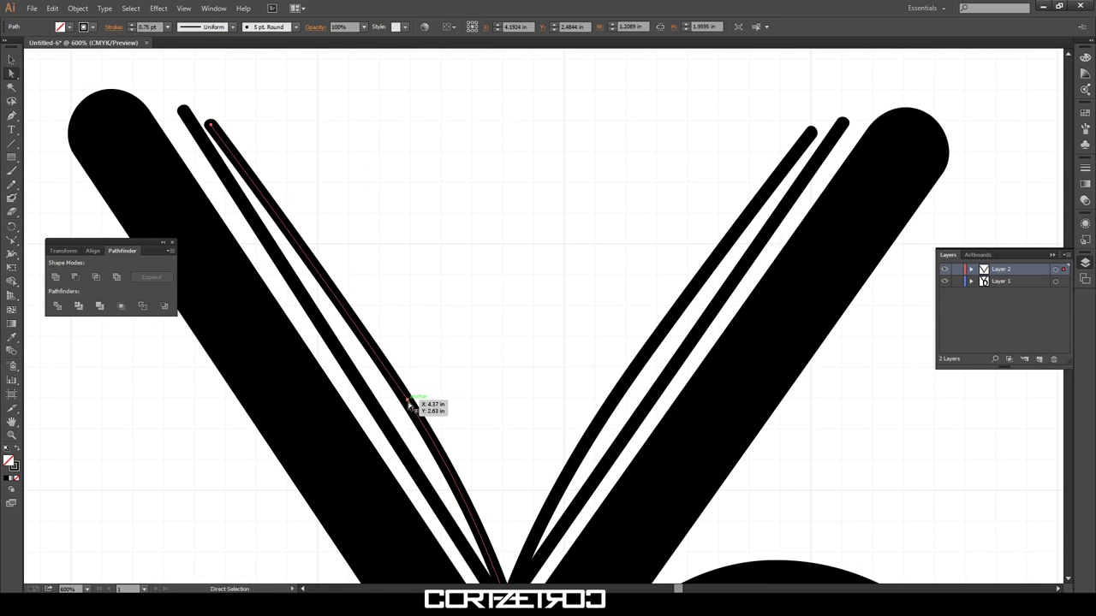
{"action": "left_click", "coordinate": [491, 411]}
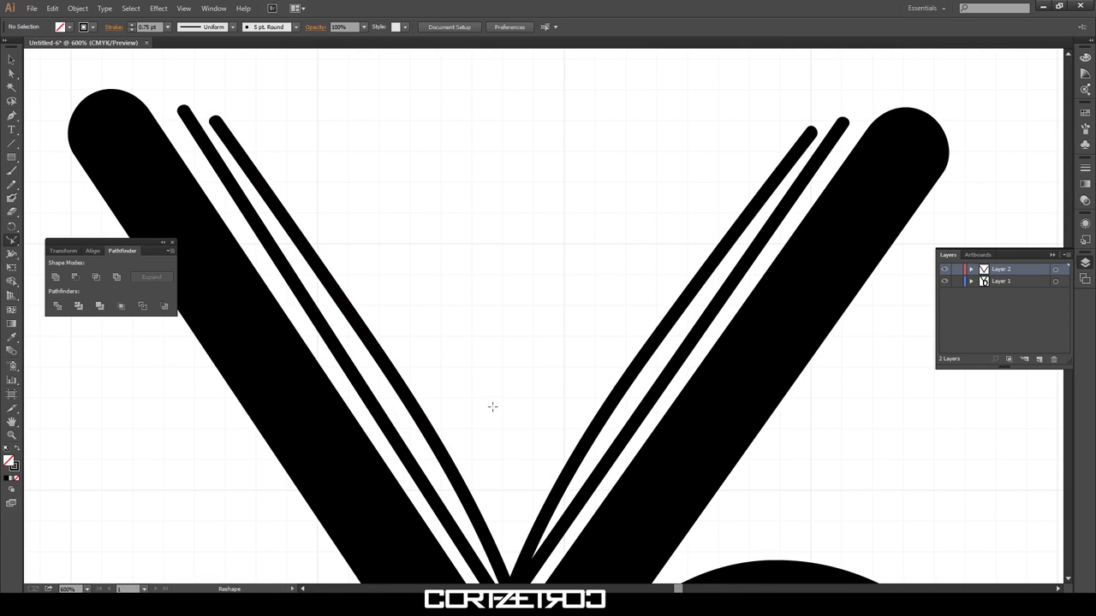
{"action": "scroll", "coordinate": [488, 428], "scroll_direction": "down", "scroll_amount": 2}
{"action": "scroll", "coordinate": [485, 443], "scroll_direction": "up", "scroll_amount": 4}
{"action": "left_click", "coordinate": [490, 471]}
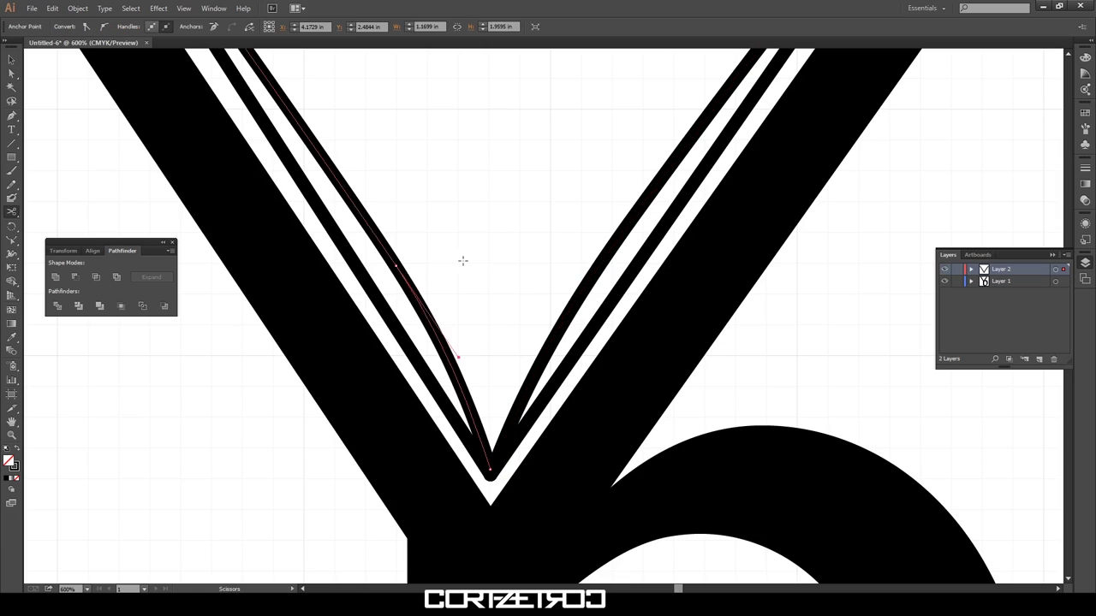
Join the page line's anchors at the V's point, then duplicate the line
{"action": "scroll", "coordinate": [517, 303], "scroll_direction": "up", "scroll_amount": 2}
{"action": "key", "text": "ctrl+j"}
{"action": "key", "text": "Return"}
{"action": "key", "text": "ctrl+c"}
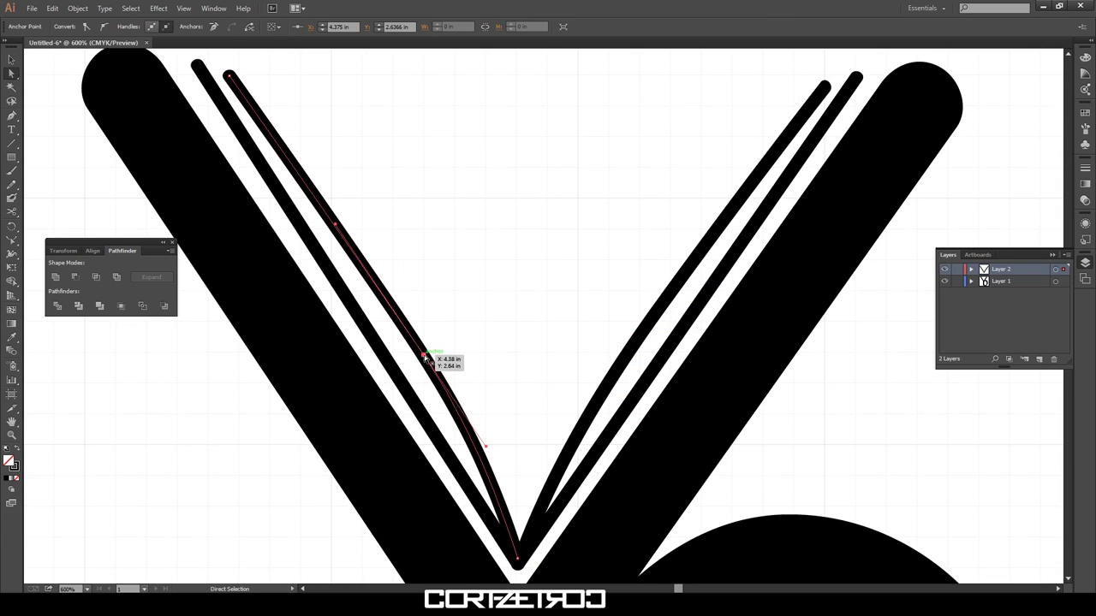
{"action": "key", "text": "ctrl+v"}
{"action": "key", "text": "ctrl+z"}
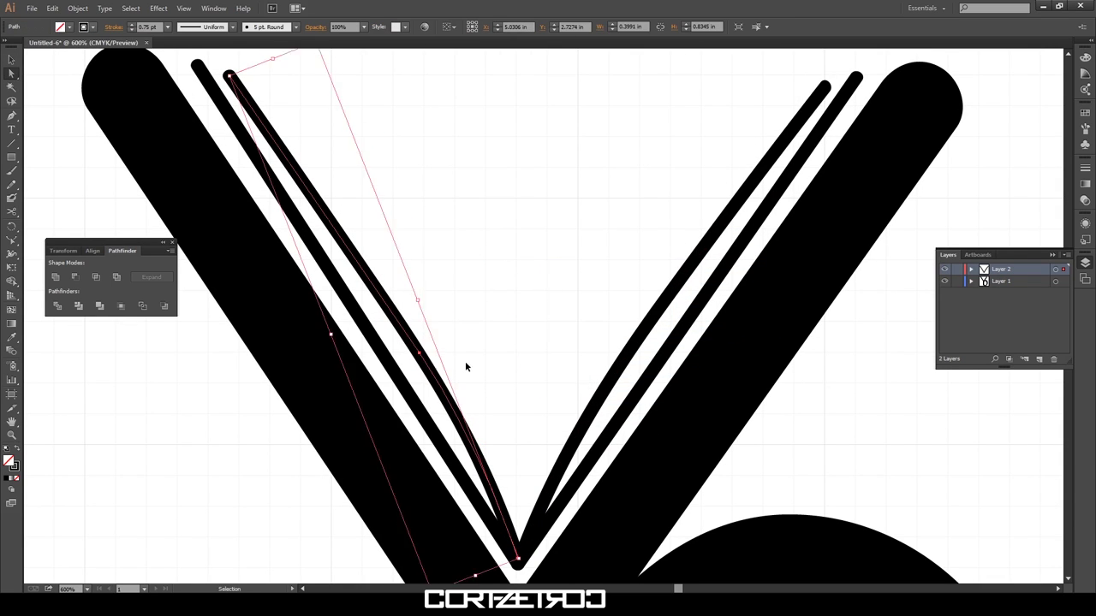
{"action": "left_click_drag", "start_coordinate": [413, 341], "coordinate": [597, 363]}
Place the new copy beside the left page lines and lower its top end
{"action": "left_click_drag", "start_coordinate": [423, 364], "coordinate": [282, 343]}
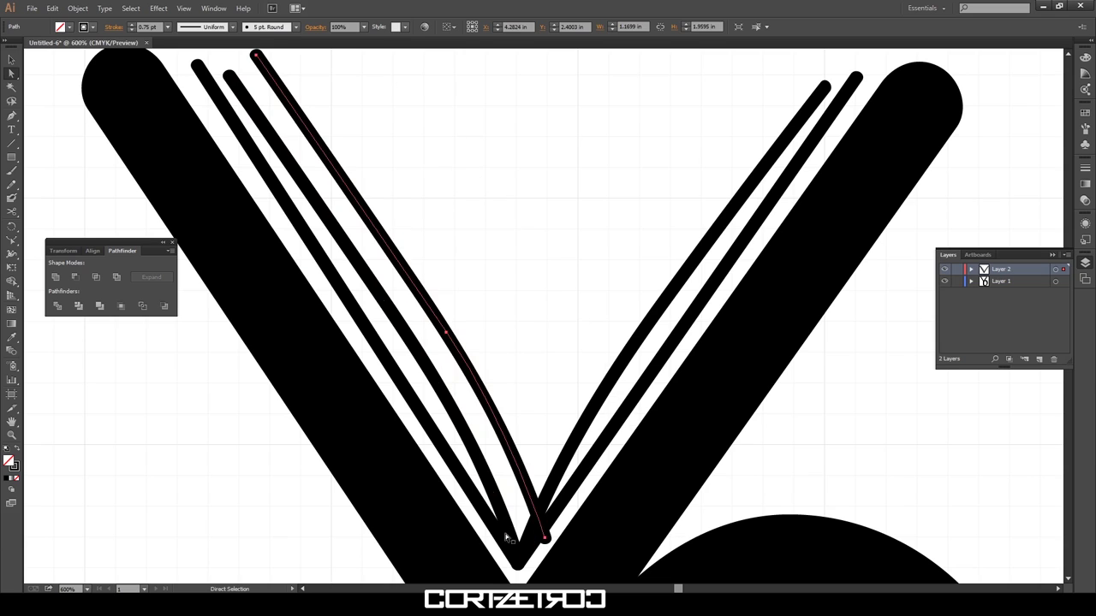
{"action": "scroll", "coordinate": [256, 86], "scroll_direction": "up", "scroll_amount": 1}
{"action": "left_click_drag", "start_coordinate": [256, 84], "coordinate": [260, 110]}
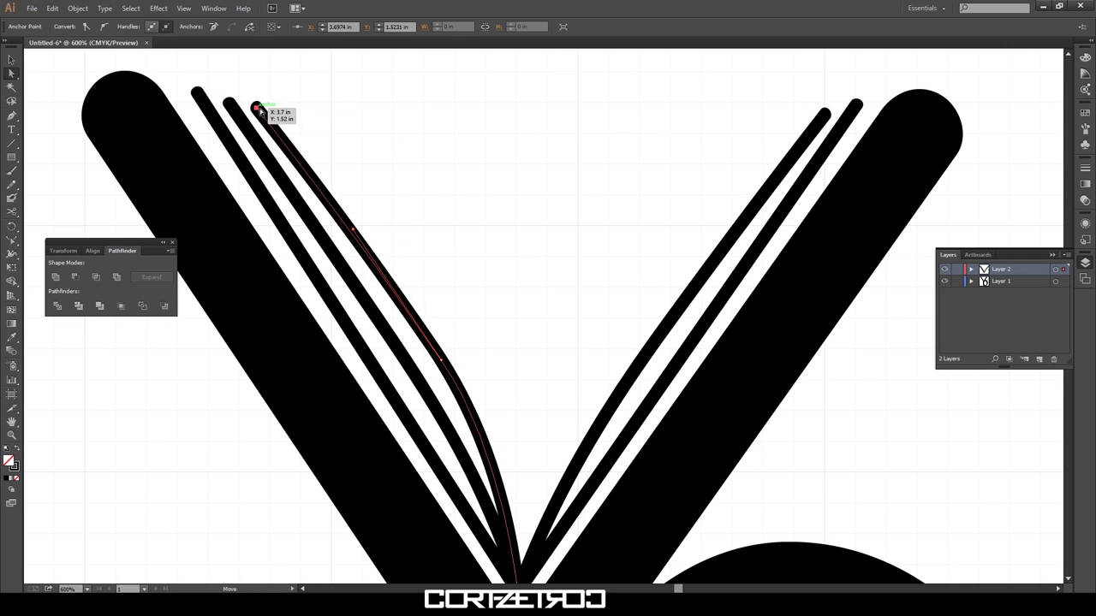
{"action": "scroll", "coordinate": [474, 313], "scroll_direction": "down", "scroll_amount": 3}
{"action": "scroll", "coordinate": [534, 360], "scroll_direction": "up", "scroll_amount": 2}
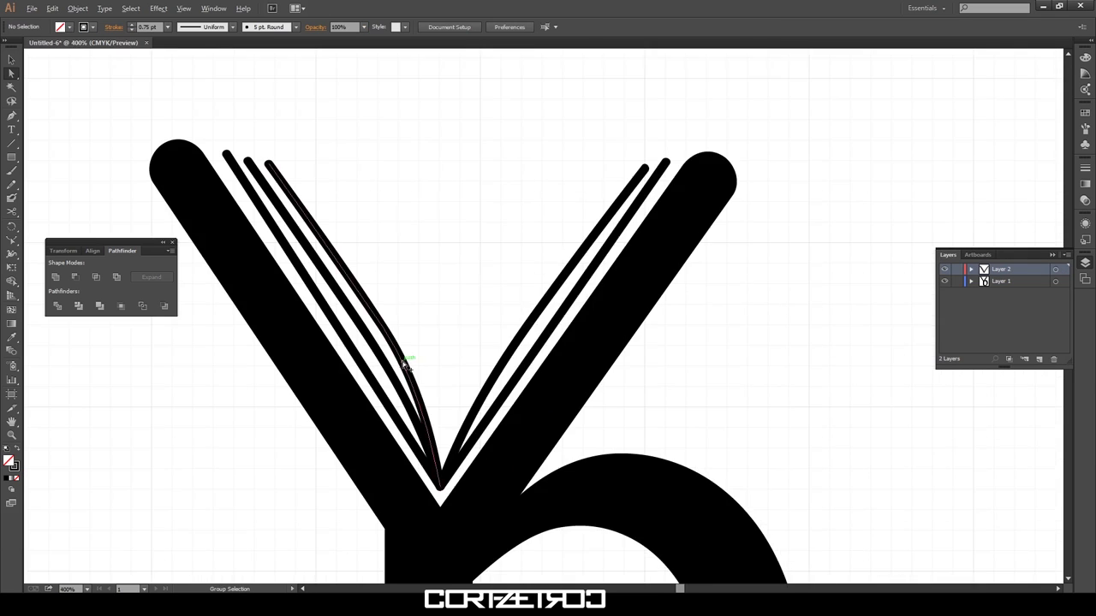
{"action": "scroll", "coordinate": [403, 360], "scroll_direction": "up", "scroll_amount": 2}
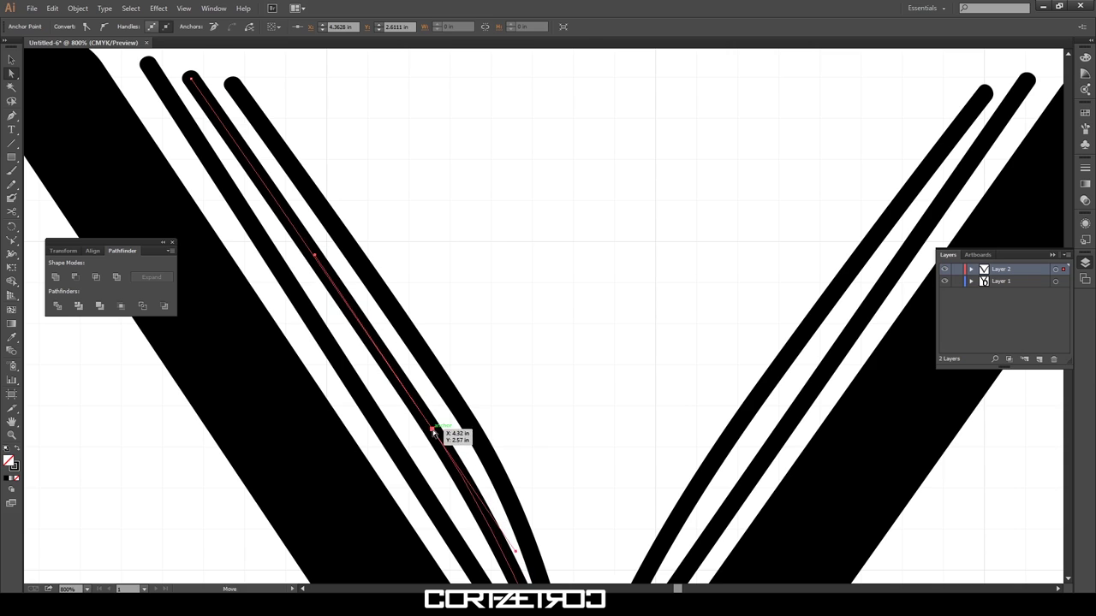
Reflect that line onto the right side and reshape its curve to follow its neighbours
{"action": "left_click", "coordinate": [466, 421]}
{"action": "key", "text": "o"}
{"action": "mouse_move", "coordinate": [826, 306]}
{"action": "left_mouse_down"}
{"action": "mouse_move", "coordinate": [777, 318]}
{"action": "mouse_move", "coordinate": [640, 257]}
{"action": "left_mouse_up"}
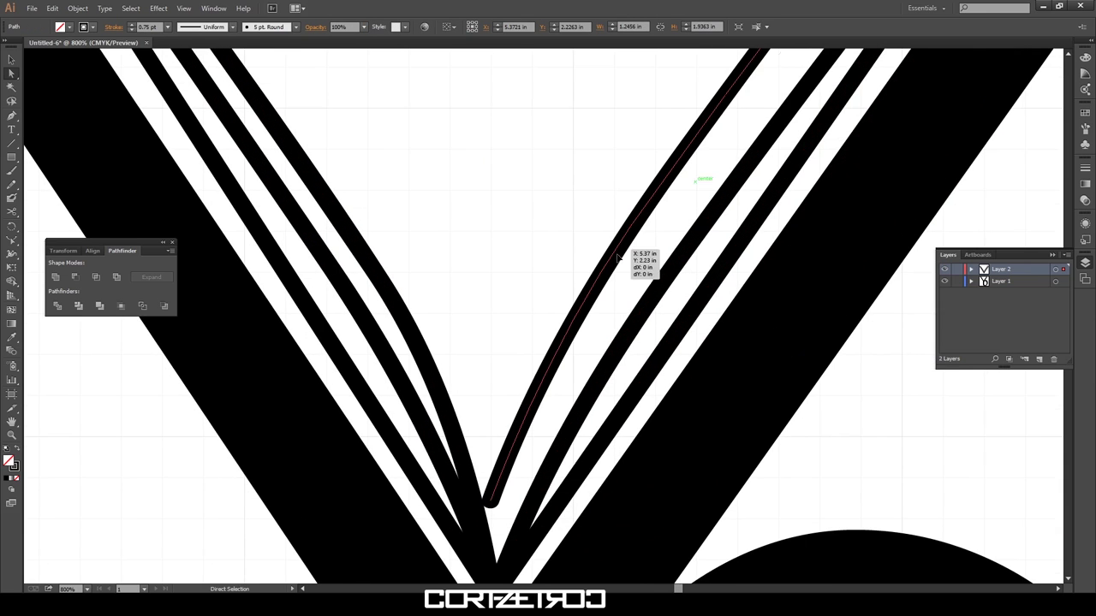
{"action": "mouse_move", "coordinate": [508, 301]}
{"action": "left_mouse_down"}
{"action": "mouse_move", "coordinate": [488, 482]}
{"action": "mouse_move", "coordinate": [471, 377]}
{"action": "left_mouse_up"}
{"action": "mouse_move", "coordinate": [557, 322]}
{"action": "left_mouse_down"}
{"action": "mouse_move", "coordinate": [538, 328]}
{"action": "mouse_move", "coordinate": [553, 399]}
{"action": "mouse_move", "coordinate": [710, 166]}
{"action": "mouse_move", "coordinate": [578, 214]}
{"action": "left_mouse_up"}
{"action": "key", "text": "ctrl+minus"}
{"action": "key", "text": "shift+r"}
{"action": "left_click_drag", "start_coordinate": [672, 253], "coordinate": [680, 240]}
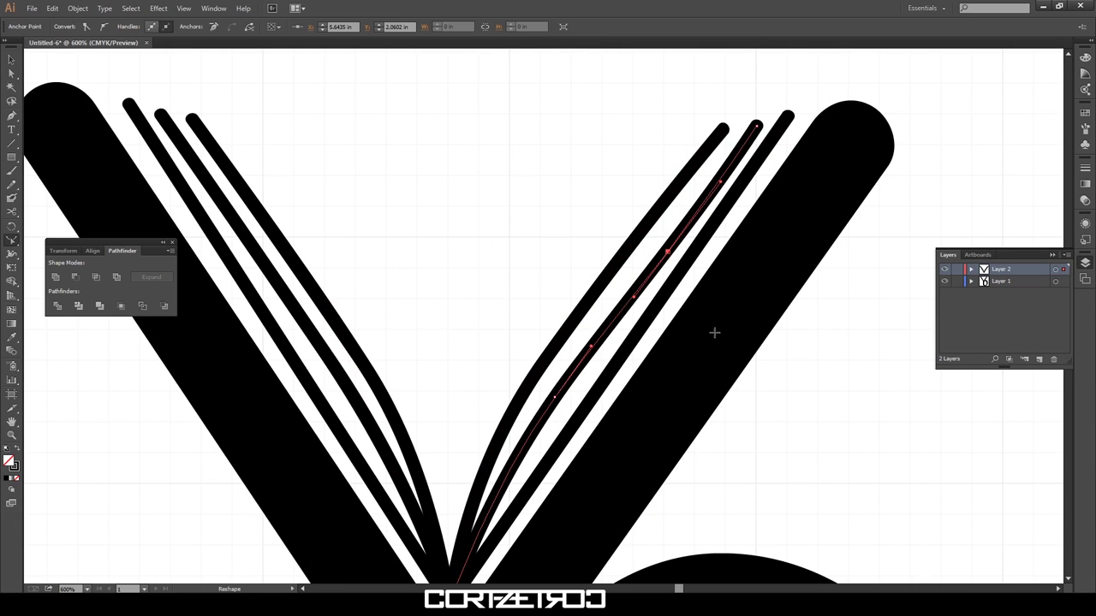
Select and inspect the page lines on both sides of the book
{"action": "key", "text": "v"}
{"action": "left_click", "coordinate": [656, 229]}
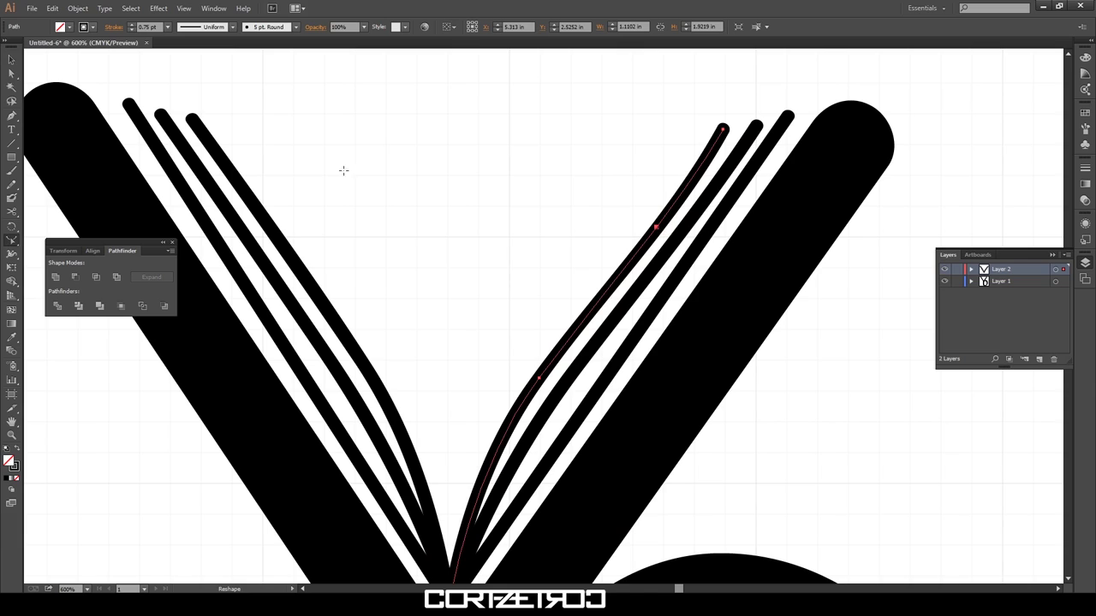
{"action": "left_click", "coordinate": [656, 228]}
{"action": "left_click", "coordinate": [305, 310]}
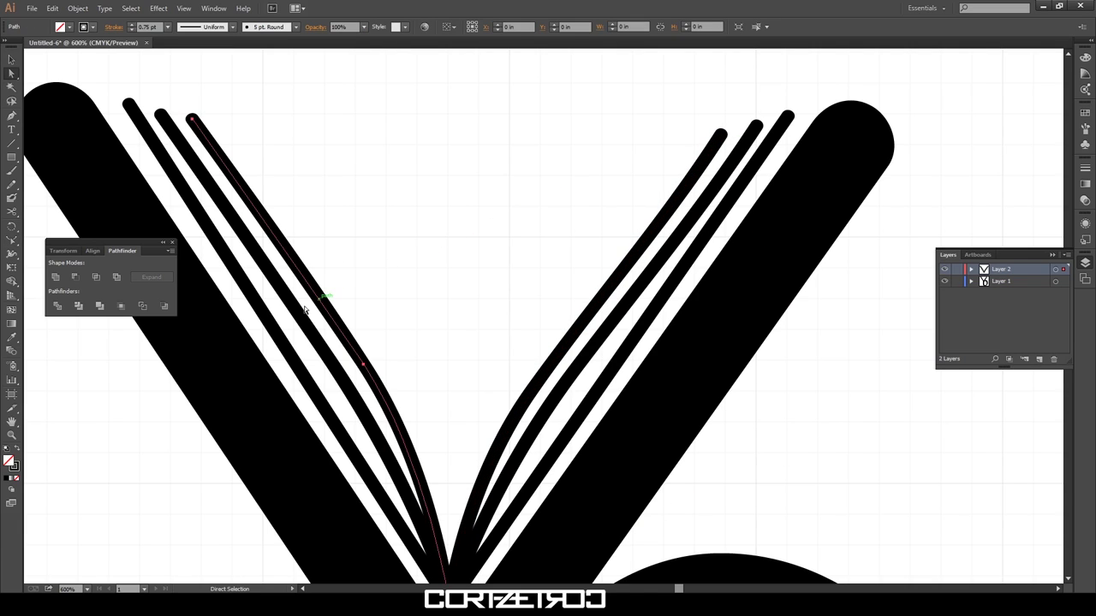
{"action": "left_click", "coordinate": [263, 218]}
{"action": "key", "text": "a"}
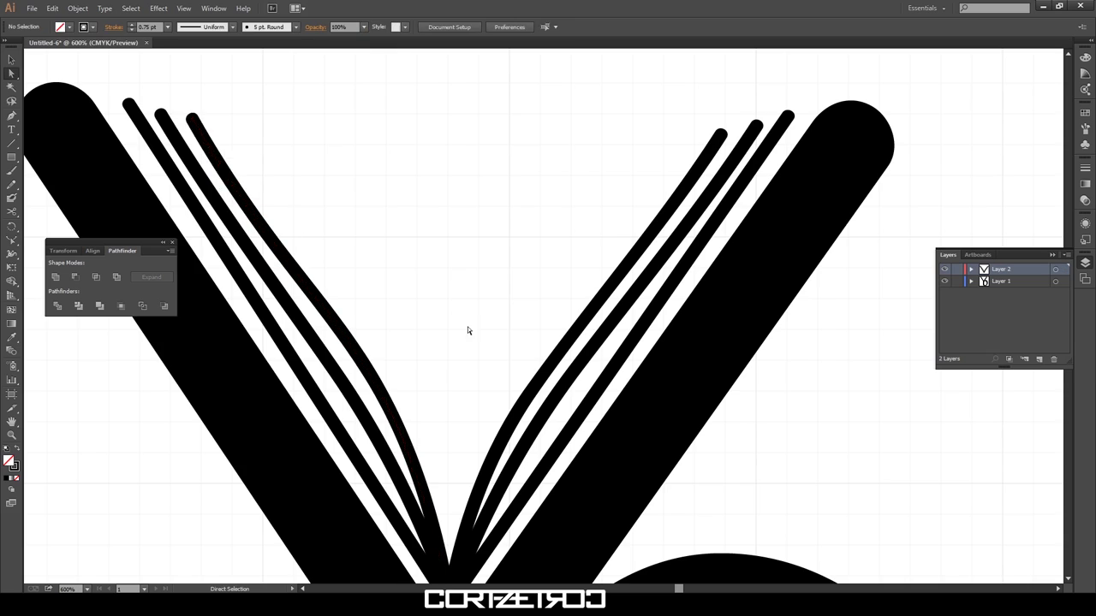
{"action": "key", "text": "ctrl+minus"}
{"action": "left_click", "coordinate": [467, 510]}
{"action": "left_click", "coordinate": [479, 385]}
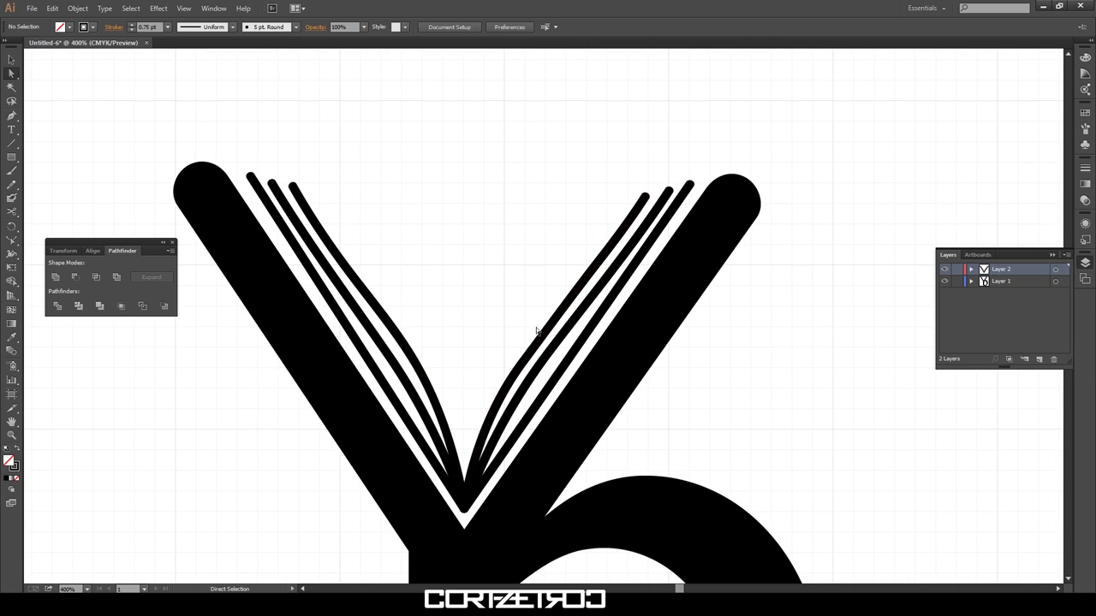
Reshape the second left page line and add a fourth S-curved left line ending at the spine
{"action": "key", "text": "ctrl+plus"}
{"action": "left_click", "coordinate": [347, 352]}
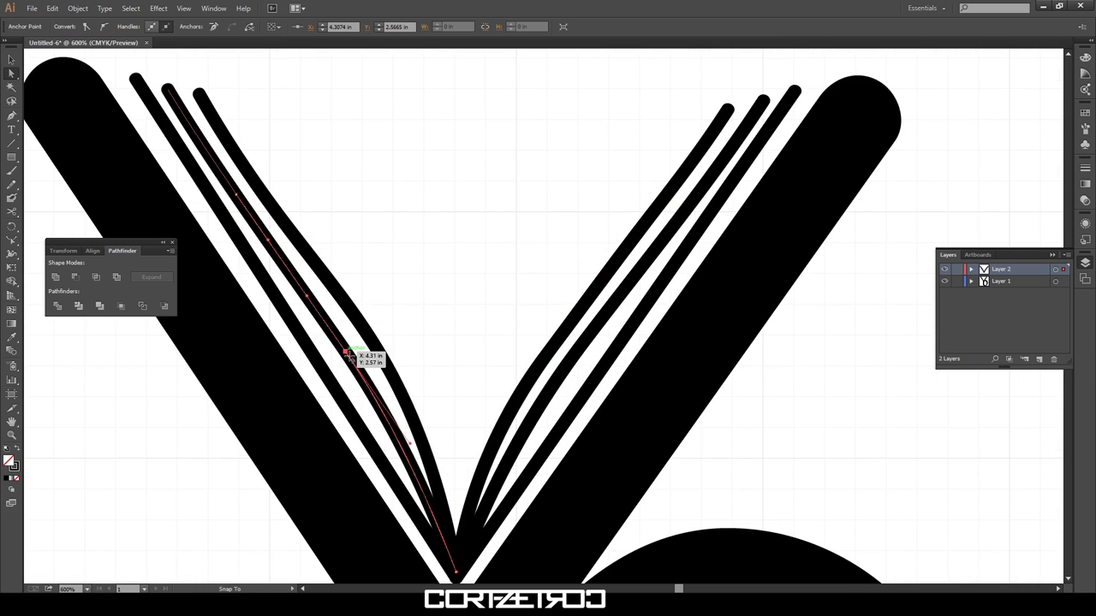
{"action": "left_click_drag", "start_coordinate": [456, 563], "coordinate": [457, 565]}
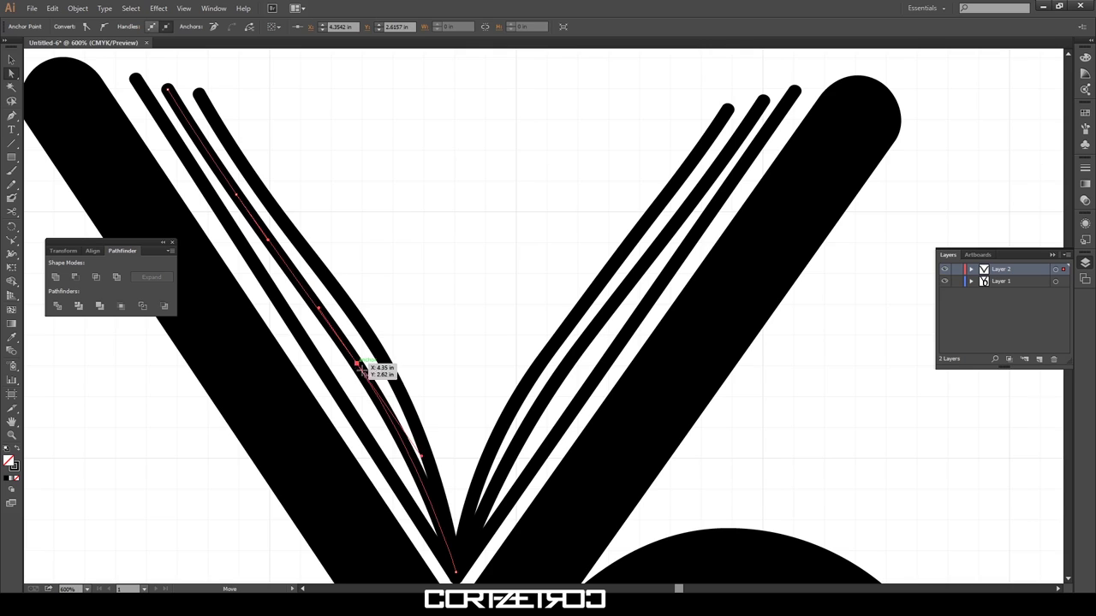
{"action": "left_click", "coordinate": [448, 420]}
{"action": "mouse_move", "coordinate": [352, 385]}
{"action": "left_mouse_down"}
{"action": "mouse_move", "coordinate": [388, 274]}
{"action": "mouse_move", "coordinate": [375, 295]}
{"action": "left_mouse_up"}
{"action": "left_click_drag", "start_coordinate": [473, 541], "coordinate": [456, 571]}
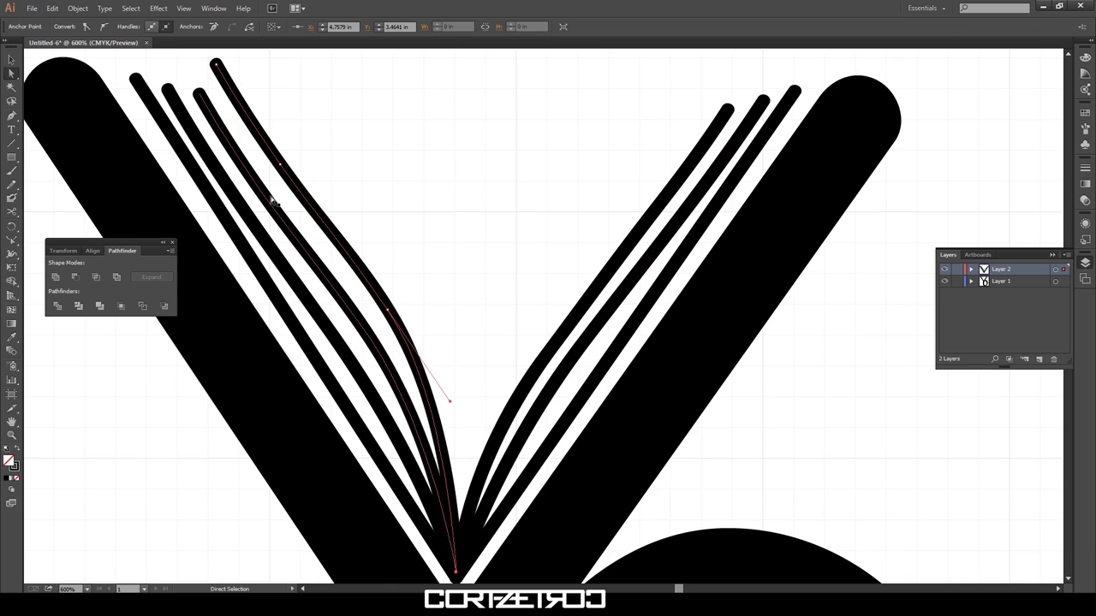
{"action": "left_click_drag", "start_coordinate": [285, 192], "coordinate": [286, 194]}
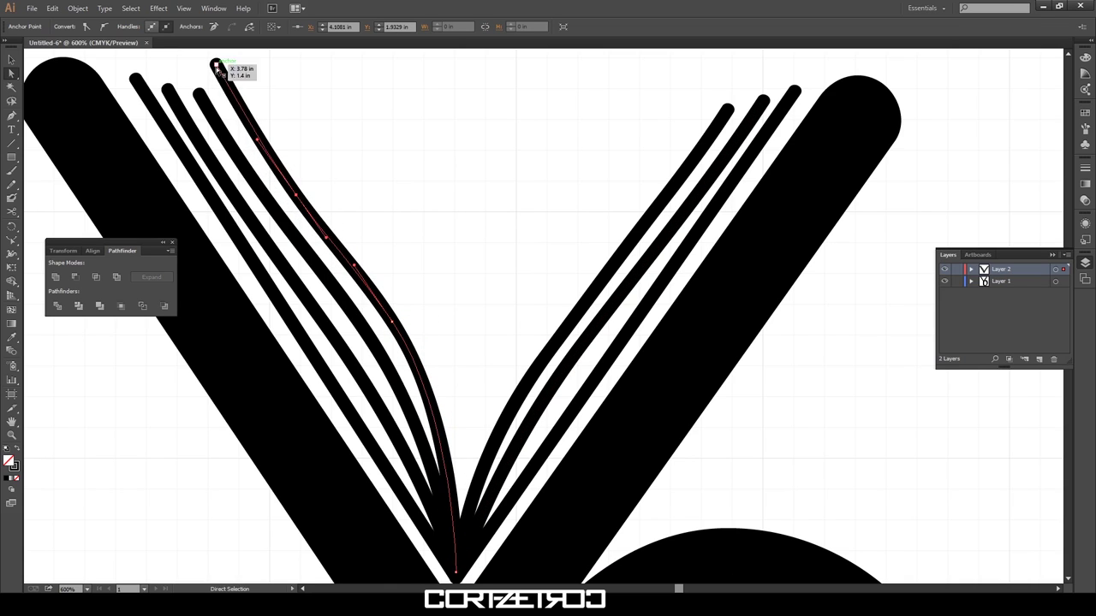
Place a mirrored fourth page line on the right with its end at the spine
{"action": "left_click_drag", "start_coordinate": [500, 319], "coordinate": [530, 310]}
{"action": "left_click_drag", "start_coordinate": [452, 541], "coordinate": [455, 571]}
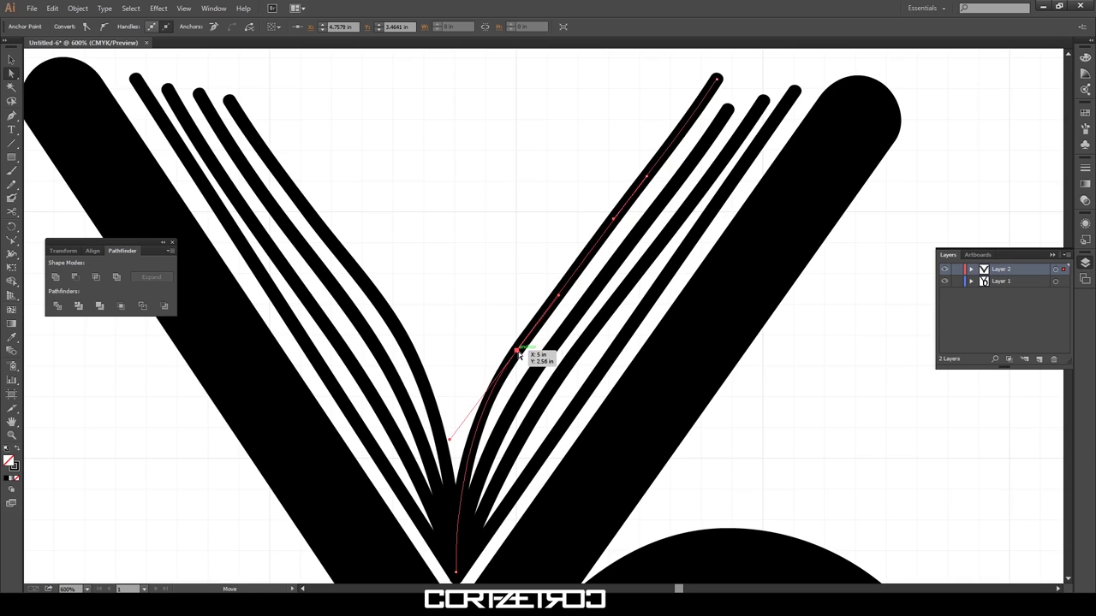
{"action": "left_click_drag", "start_coordinate": [702, 110], "coordinate": [698, 113]}
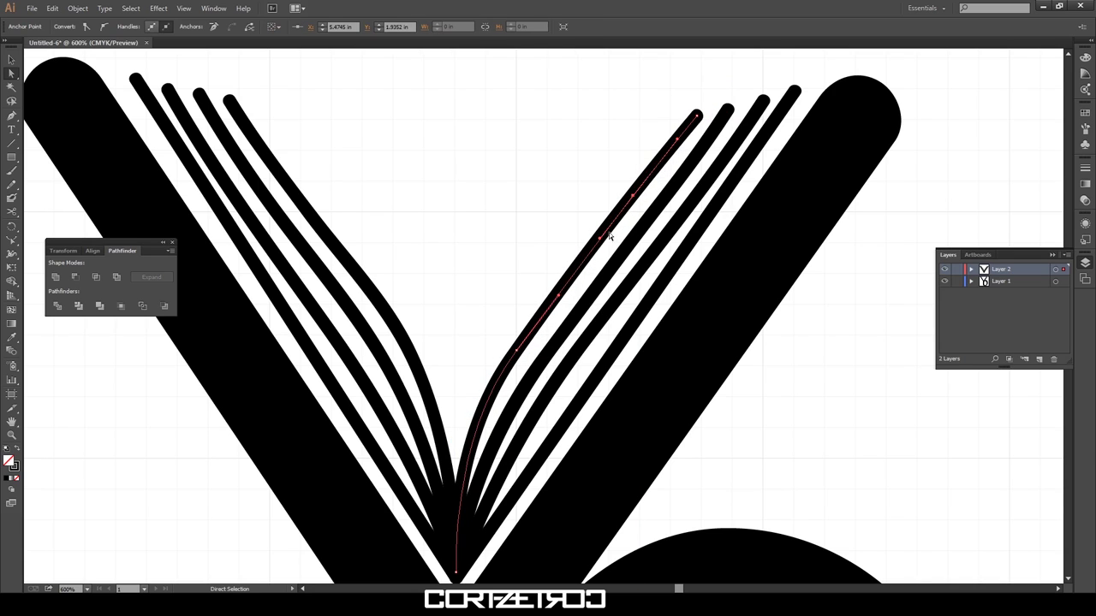
{"action": "left_click_drag", "start_coordinate": [638, 203], "coordinate": [638, 203]}
{"action": "left_click", "coordinate": [649, 90]}
{"action": "left_click", "coordinate": [385, 314]}
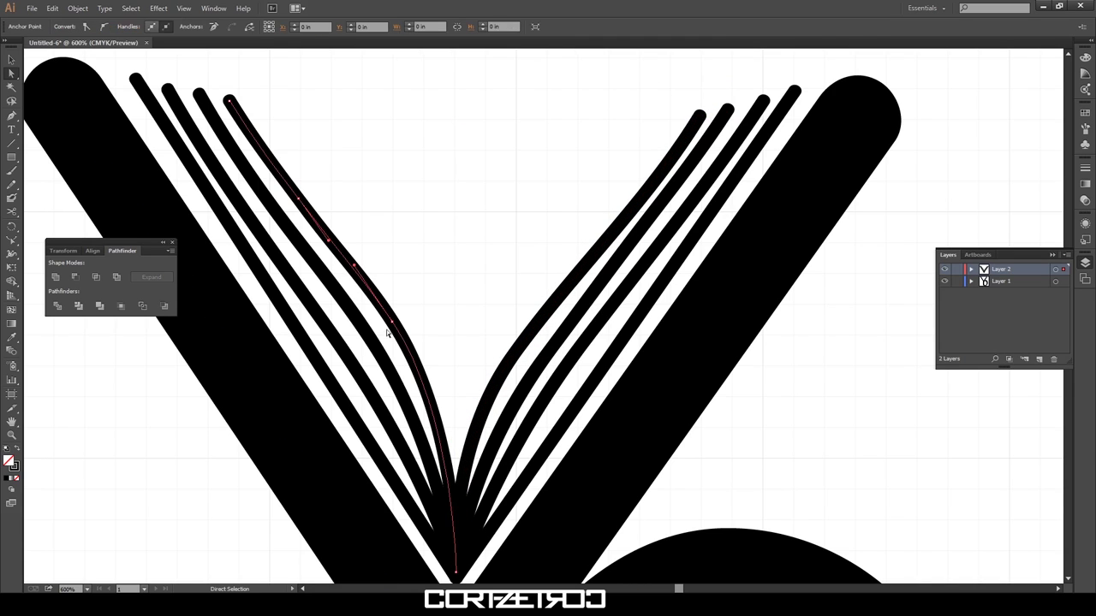
Draw a small rectangle over the tip of the V where the page lines meet
{"action": "left_click", "coordinate": [412, 297]}
{"action": "key", "text": "z"}
{"action": "left_click", "coordinate": [440, 301], "text": "alt"}
{"action": "left_click", "coordinate": [281, 379], "text": "alt"}
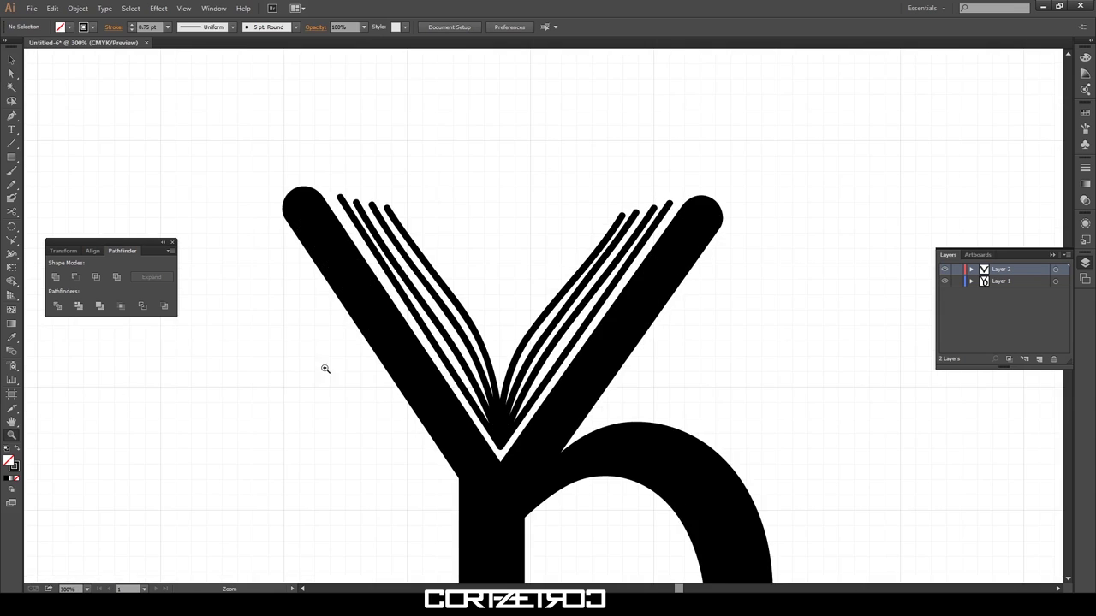
{"action": "left_click", "coordinate": [645, 418], "text": "alt"}
{"action": "left_click", "coordinate": [645, 419], "text": "alt"}
{"action": "left_click", "coordinate": [646, 419], "text": "alt"}
{"action": "left_click", "coordinate": [384, 268]}
{"action": "left_click", "coordinate": [513, 368]}
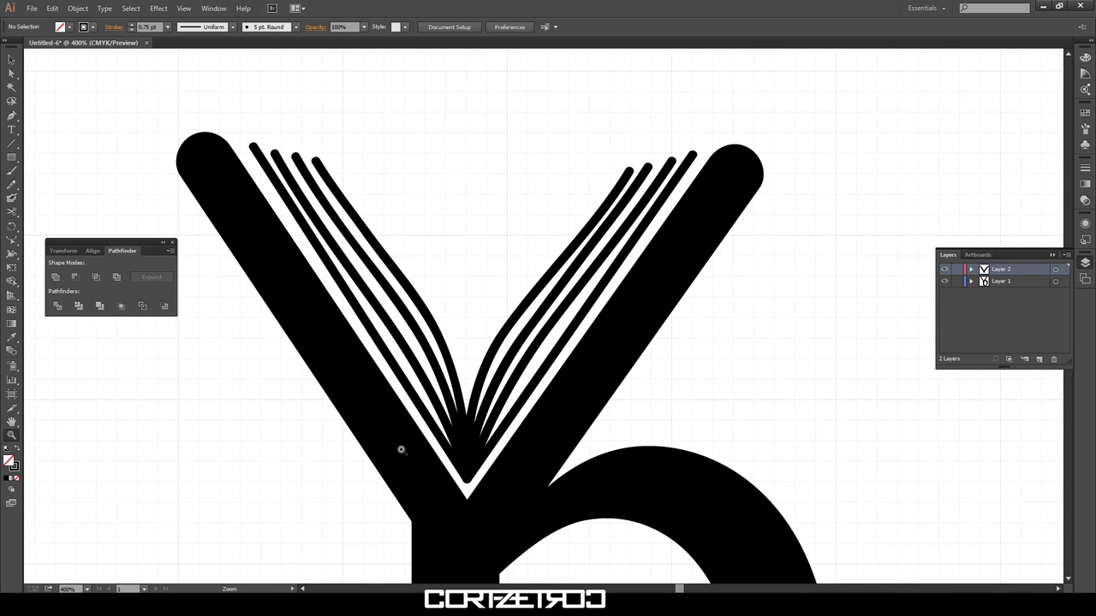
{"action": "left_click", "coordinate": [494, 420]}
{"action": "left_click_drag", "start_coordinate": [419, 412], "coordinate": [541, 500]}
{"action": "key", "text": "z"}
{"action": "left_click", "coordinate": [479, 428], "text": "alt"}
{"action": "left_click", "coordinate": [402, 411], "text": "alt"}
{"action": "left_click", "coordinate": [402, 411], "text": "alt"}
{"action": "left_click", "coordinate": [394, 409], "text": "alt"}
{"action": "key", "text": "v"}
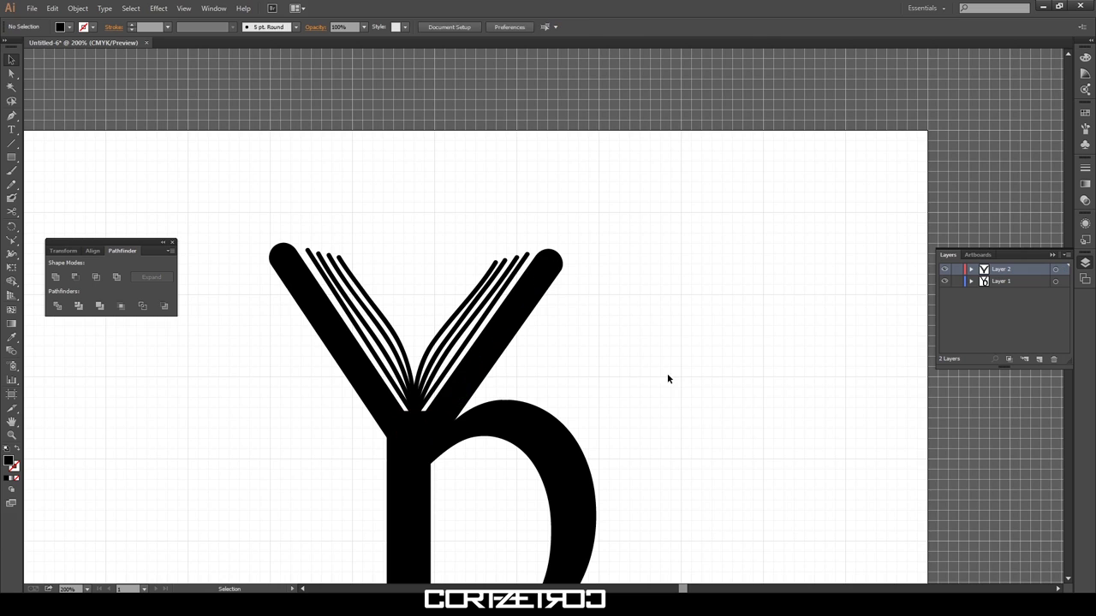
Drag the tip rectangle's top anchors into a curved, tapered shape, then fit the artboard
{"action": "scroll", "coordinate": [421, 414], "scroll_direction": "up", "scroll_amount": 5}
{"action": "left_click", "coordinate": [10, 76]}
{"action": "left_click_drag", "start_coordinate": [494, 383], "coordinate": [512, 375]}
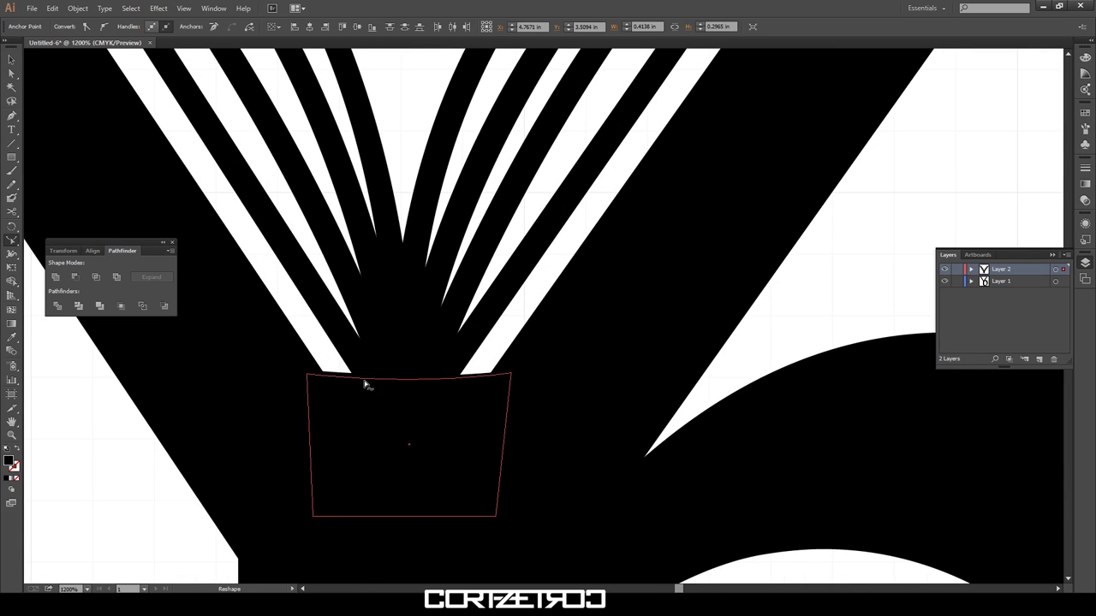
{"action": "key", "text": "a"}
{"action": "left_click_drag", "start_coordinate": [450, 391], "coordinate": [447, 394]}
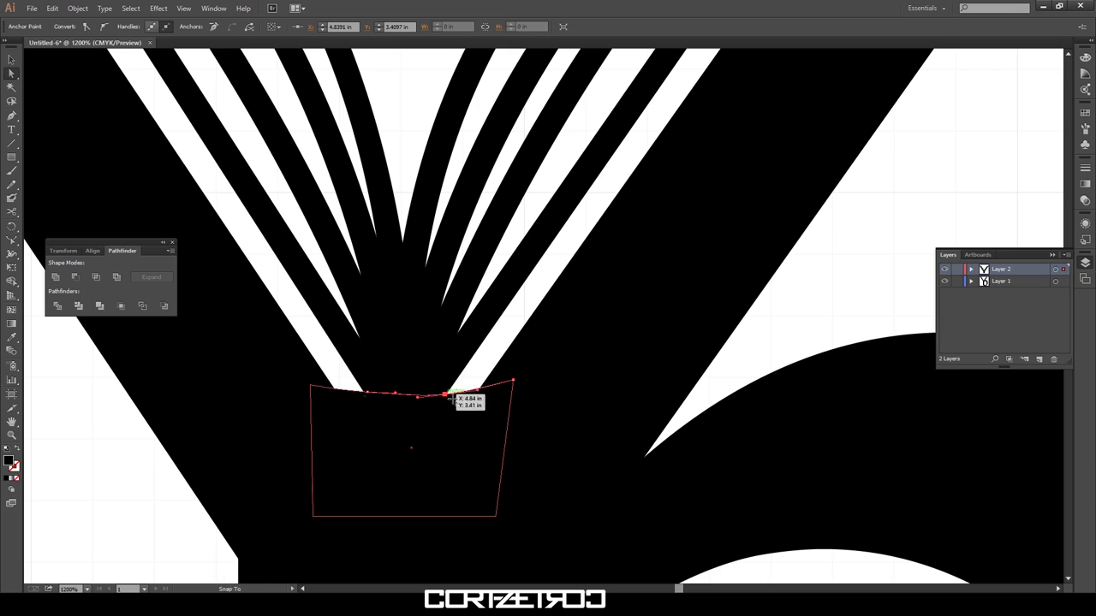
{"action": "left_click_drag", "start_coordinate": [313, 387], "coordinate": [308, 383]}
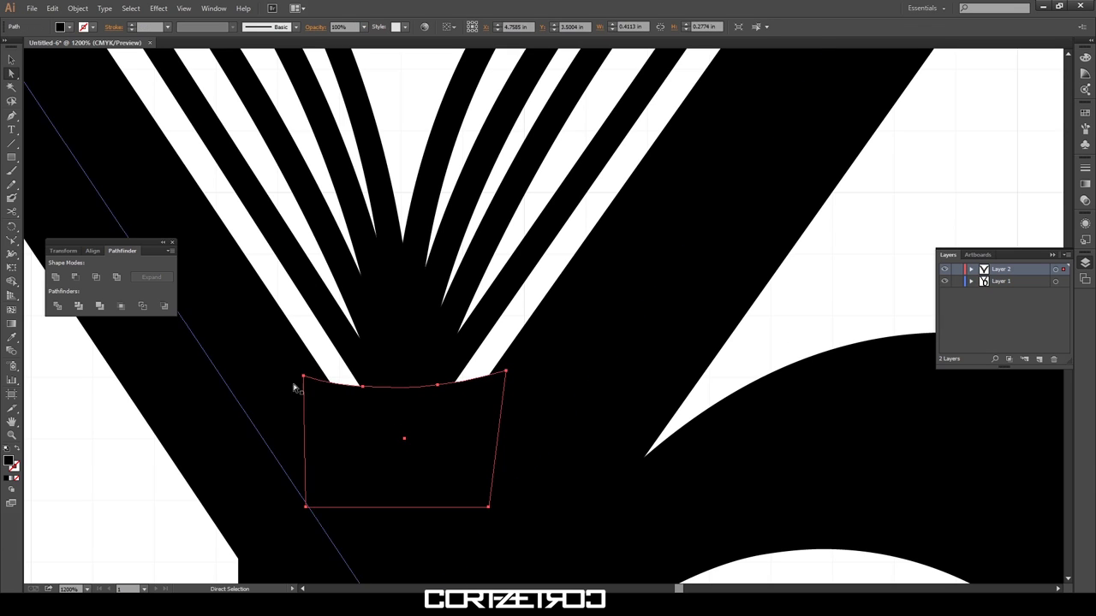
{"action": "key", "text": "ctrl+shift+a"}
{"action": "key", "text": "ctrl+0"}
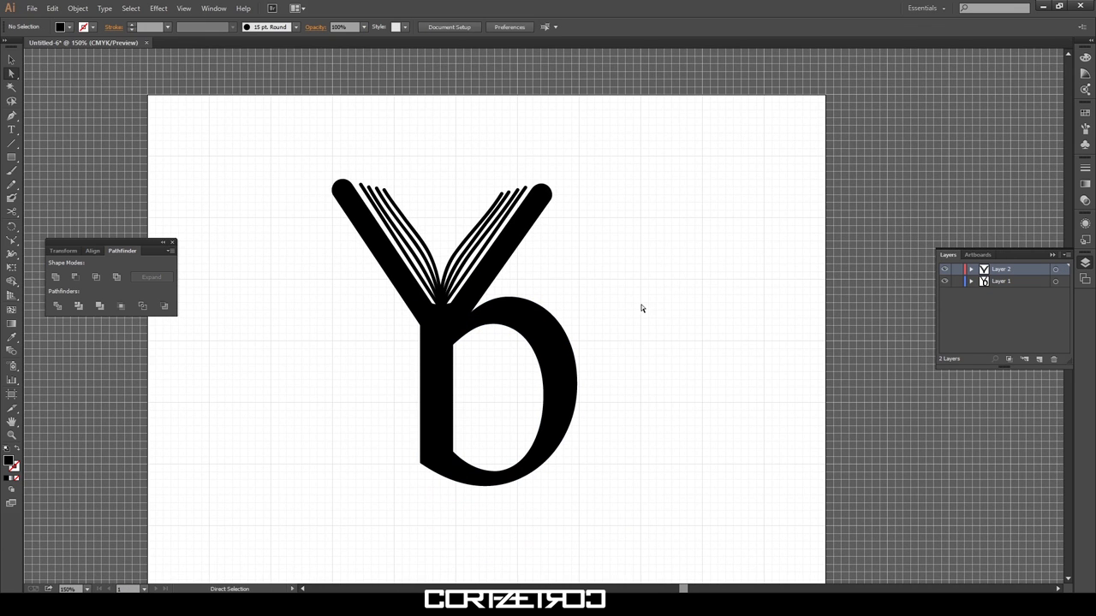
{"action": "key", "text": "ctrl+minus"}
{"action": "key", "text": "ctrl+equal"}
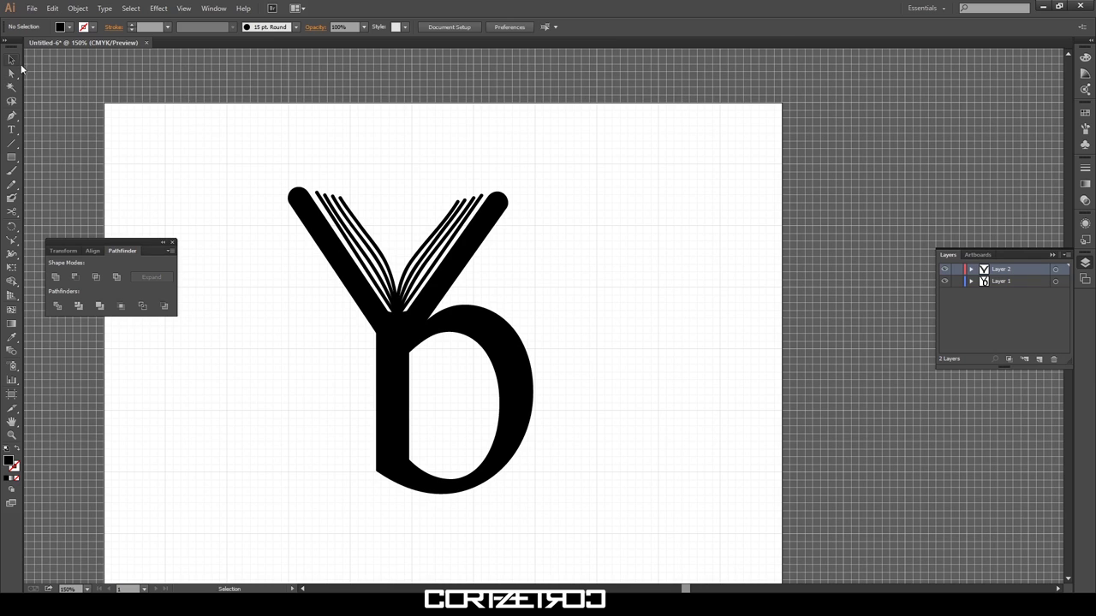
Nudge the V strokes and book lines and rotate them slightly clockwise to fit the b
{"action": "left_click_drag", "start_coordinate": [195, 133], "coordinate": [519, 298]}
{"action": "left_click", "coordinate": [232, 139]}
{"action": "left_click_drag", "start_coordinate": [233, 139], "coordinate": [498, 234]}
{"action": "left_click", "coordinate": [657, 335]}
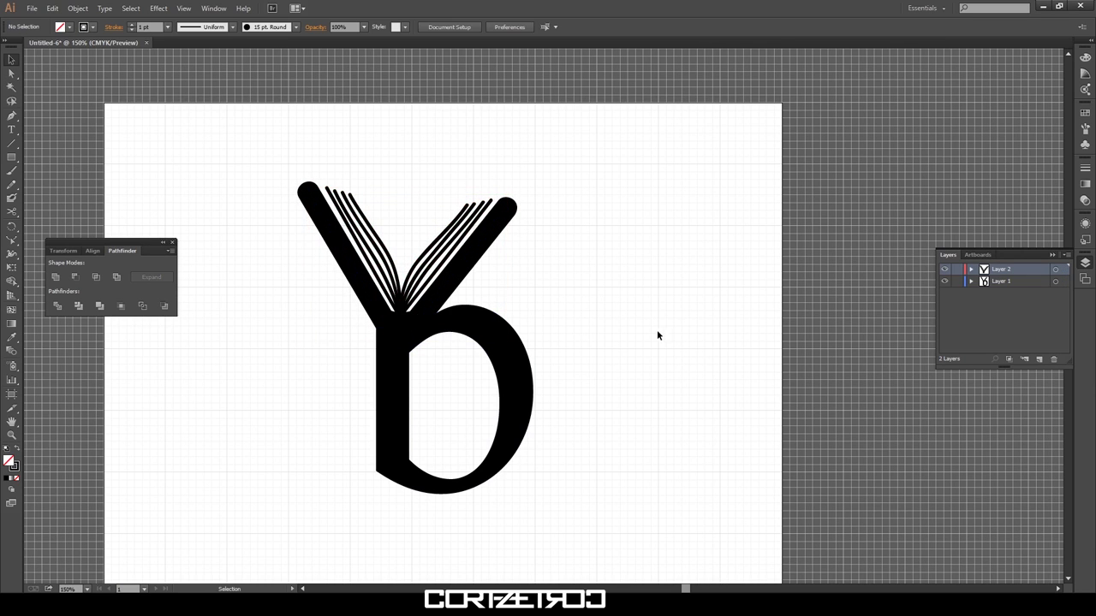
{"action": "left_click_drag", "start_coordinate": [503, 315], "coordinate": [505, 317]}
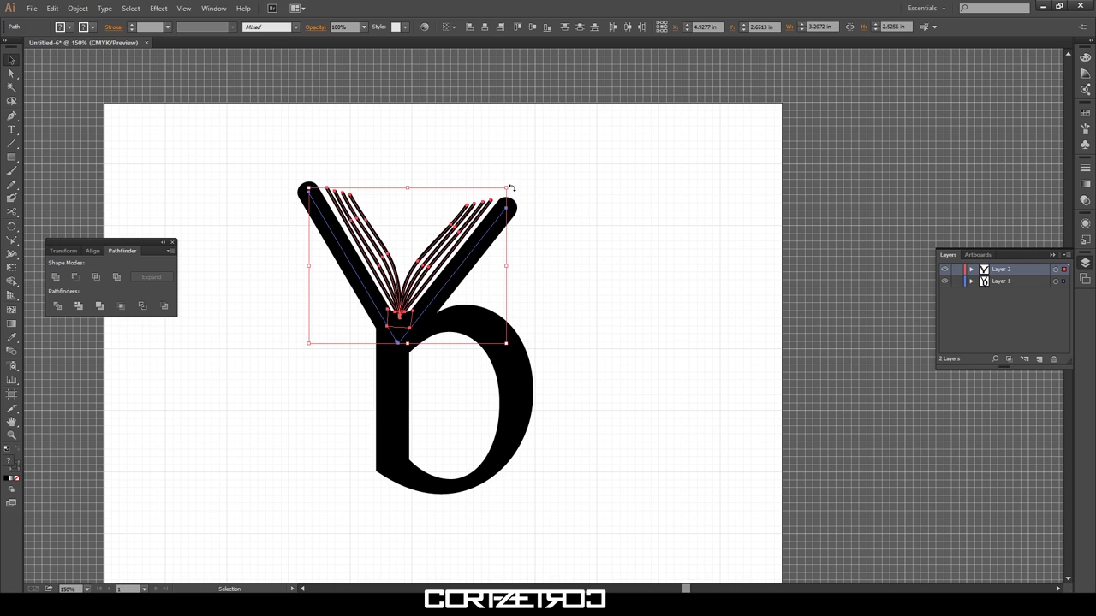
{"action": "left_click_drag", "start_coordinate": [511, 186], "coordinate": [587, 264]}
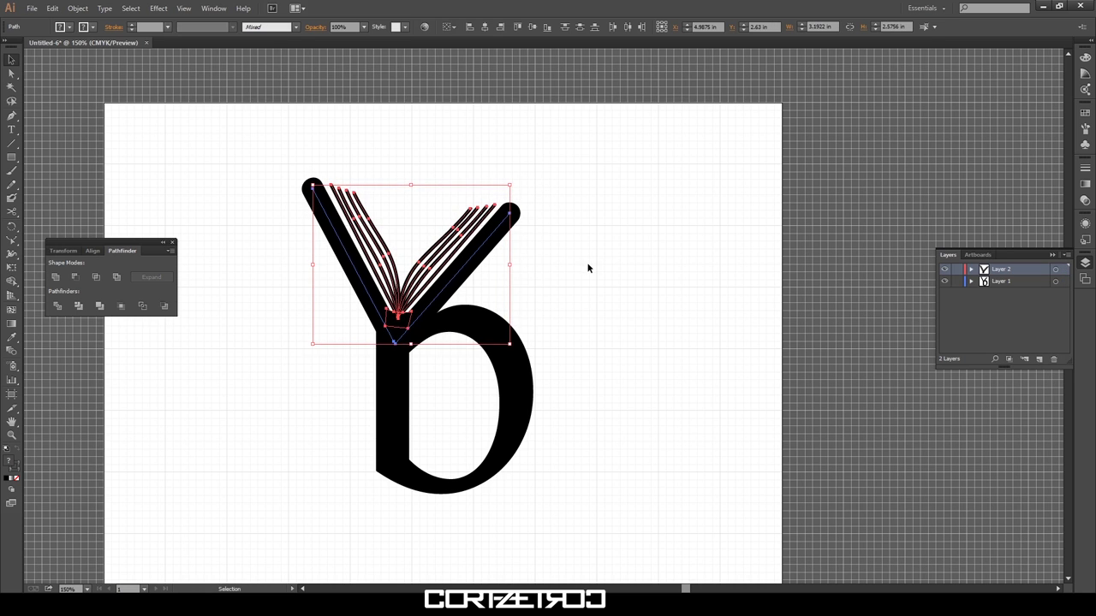
{"action": "left_click", "coordinate": [434, 317]}
Zoom the view to frame the whole logo at 150%
{"action": "key", "text": "z"}
{"action": "key", "text": "ctrl+minus"}
{"action": "key", "text": "ctrl+minus"}
{"action": "left_click_drag", "start_coordinate": [403, 232], "coordinate": [612, 420]}
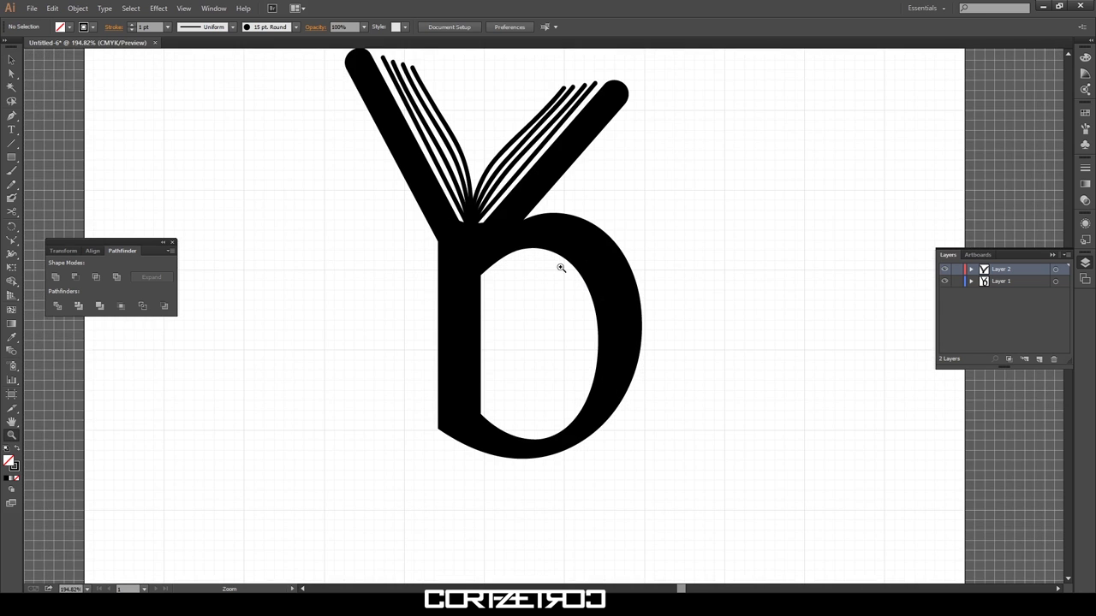
{"action": "scroll", "coordinate": [582, 317], "scroll_direction": "down", "scroll_amount": 3}
{"action": "scroll", "coordinate": [543, 362], "scroll_direction": "up", "scroll_amount": 1}
{"action": "scroll", "coordinate": [514, 360], "scroll_direction": "up", "scroll_amount": 3}
{"action": "right_click", "coordinate": [441, 323]}
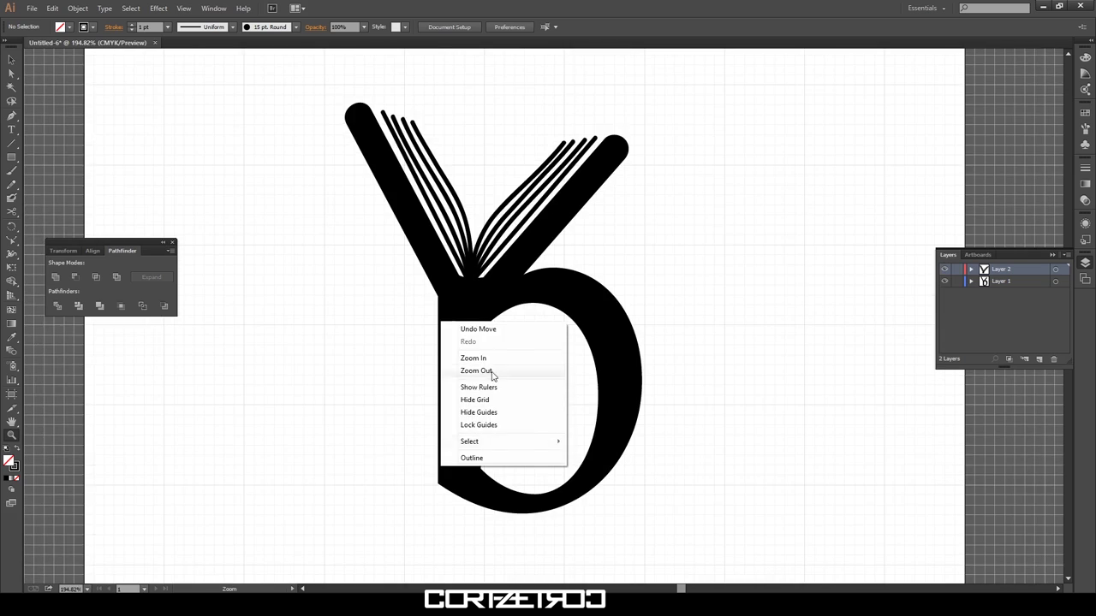
{"action": "left_click", "coordinate": [476, 371]}
Save the logo as logo.ai in Pictures > i-Projects > Yearbook 2014 > p-AI
{"action": "left_click", "coordinate": [31, 8]}
{"action": "left_click", "coordinate": [73, 105]}
{"action": "left_click", "coordinate": [46, 146]}
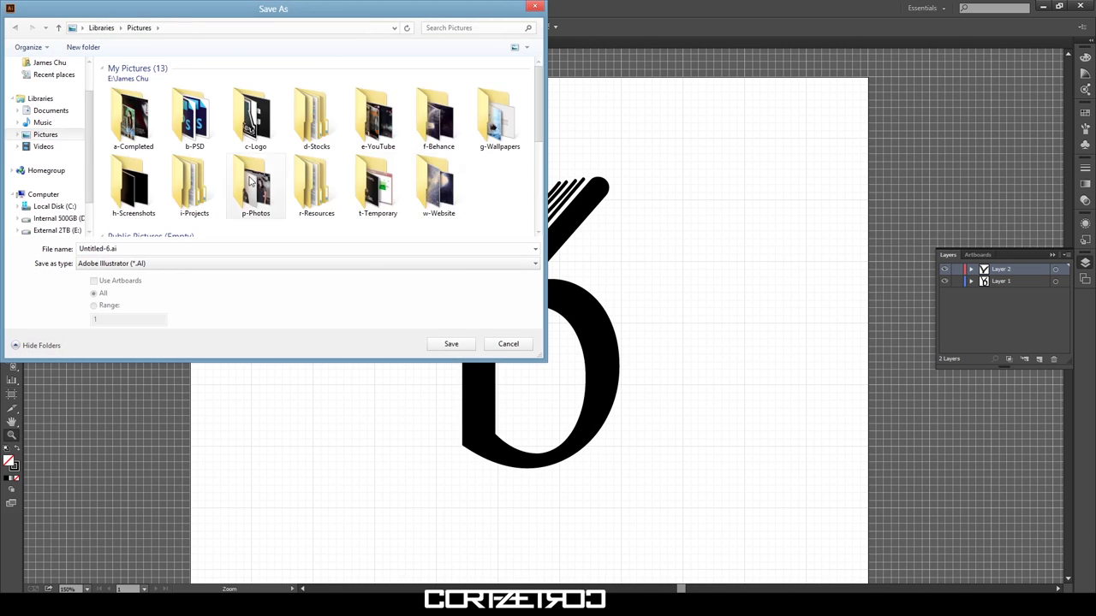
{"action": "double_click", "coordinate": [256, 184]}
{"action": "double_click", "coordinate": [385, 94]}
{"action": "double_click", "coordinate": [514, 94]}
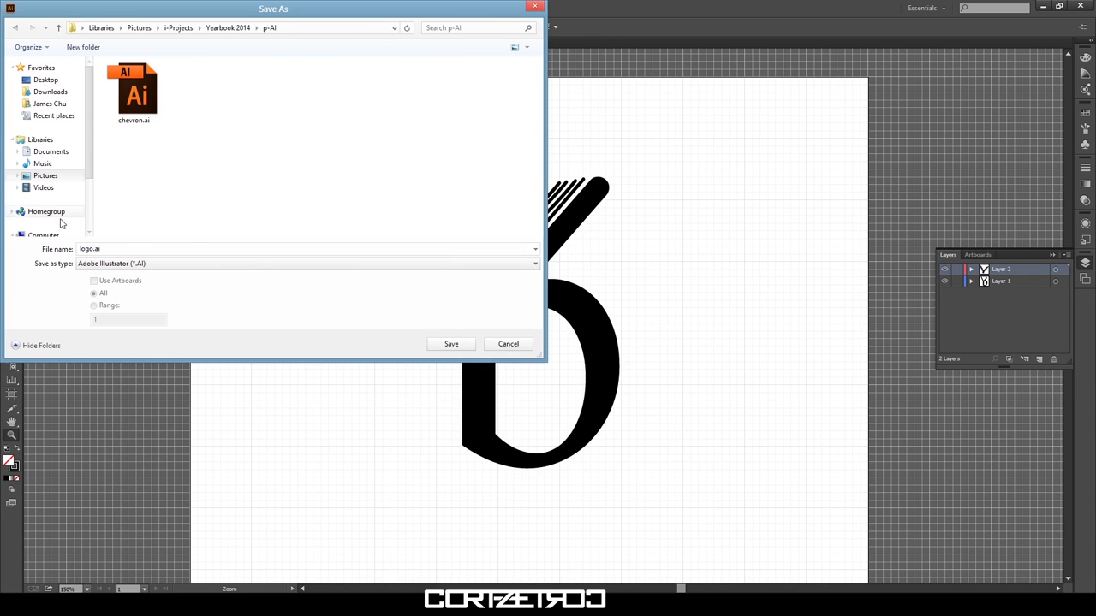
{"action": "key", "text": "Return"}
{"action": "key", "text": "Return"}
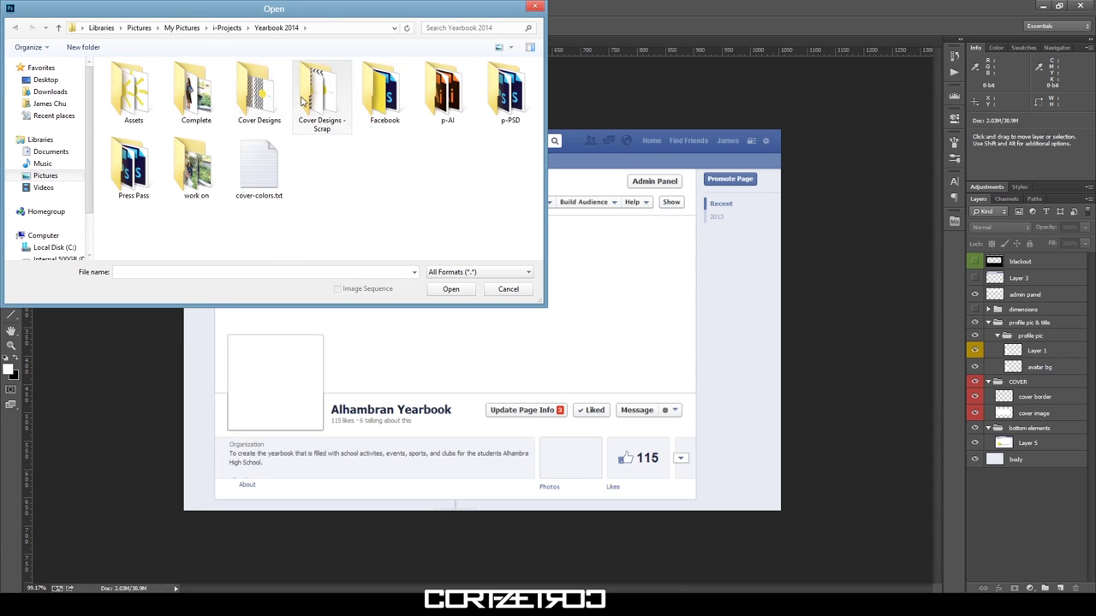
Import logo.ai from the p-AI folder and place its layer below the cover border
{"action": "double_click", "coordinate": [446, 94]}
{"action": "double_click", "coordinate": [134, 94]}
{"action": "left_click", "coordinate": [665, 360]}
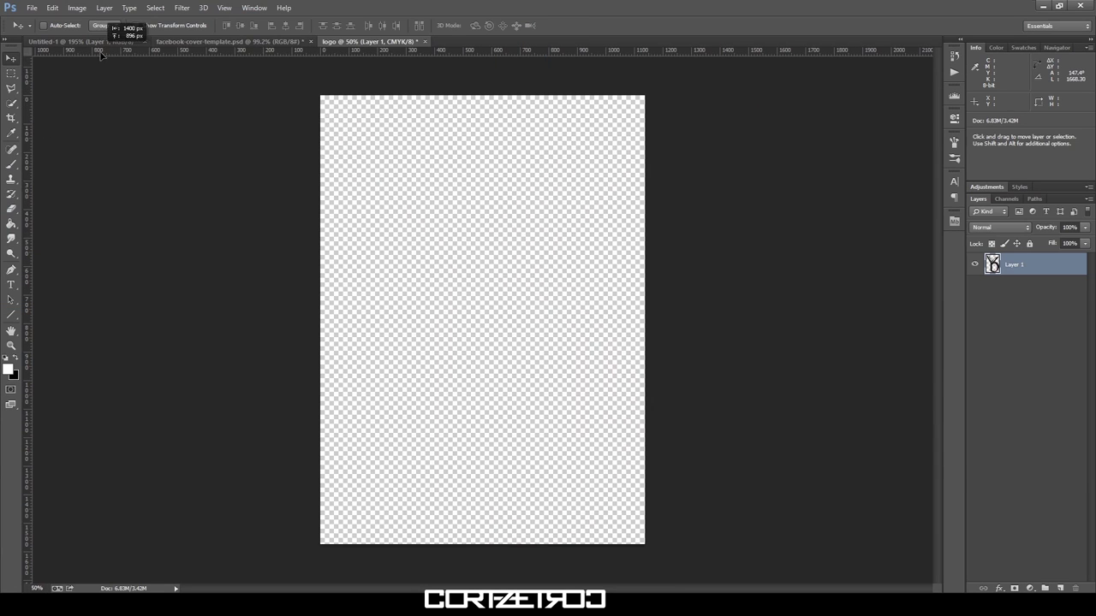
{"action": "left_click_drag", "start_coordinate": [1023, 295], "coordinate": [1031, 419]}
Scale the logo down to 17%
{"action": "scroll", "coordinate": [587, 335], "scroll_direction": "down", "scroll_amount": 3}
{"action": "key", "text": "ctrl+t"}
{"action": "left_click_drag", "start_coordinate": [522, 208], "coordinate": [409, 358]}
{"action": "key", "text": "Return"}
{"action": "scroll", "coordinate": [482, 320], "scroll_direction": "up", "scroll_amount": 3}
Duplicate the logo into the profile pic group, then resize and position it on the cover
{"action": "left_click_drag", "start_coordinate": [1036, 413], "coordinate": [1036, 350]}
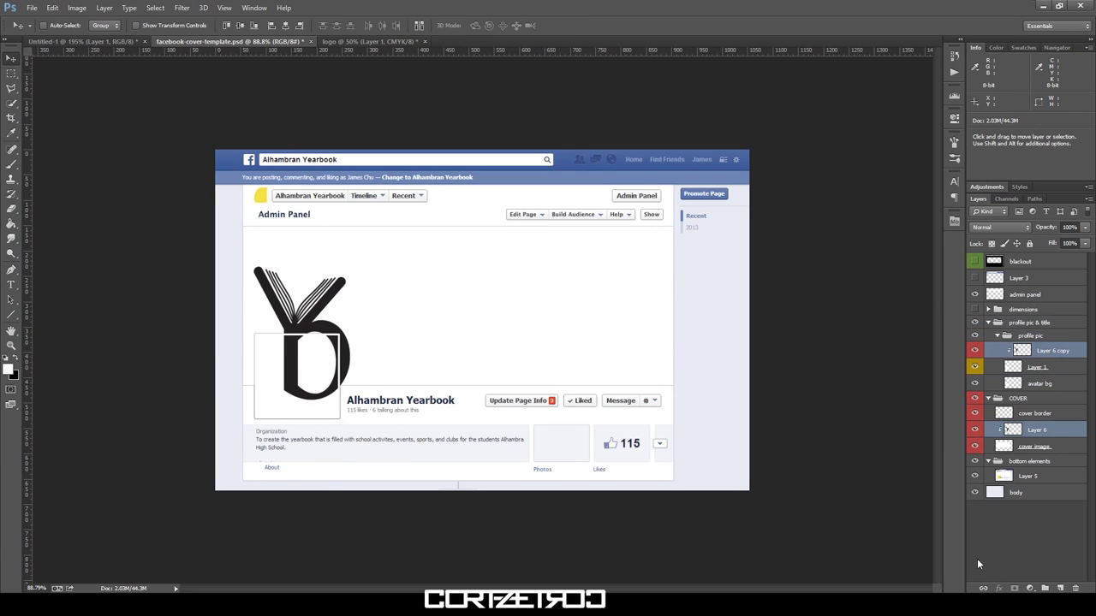
{"action": "left_click_drag", "start_coordinate": [600, 445], "coordinate": [556, 451]}
{"action": "scroll", "coordinate": [556, 452], "scroll_direction": "up", "scroll_amount": 2}
{"action": "key", "text": "ctrl+t"}
{"action": "mouse_move", "coordinate": [257, 360]}
{"action": "left_mouse_down"}
{"action": "mouse_move", "coordinate": [398, 316]}
{"action": "mouse_move", "coordinate": [518, 304]}
{"action": "left_mouse_up"}
{"action": "key", "text": "Return"}
{"action": "mouse_move", "coordinate": [565, 333]}
{"action": "left_mouse_down"}
{"action": "mouse_move", "coordinate": [535, 360]}
{"action": "mouse_move", "coordinate": [461, 341]}
{"action": "left_mouse_up"}
{"action": "key", "text": "t"}
{"action": "left_click", "coordinate": [123, 24]}
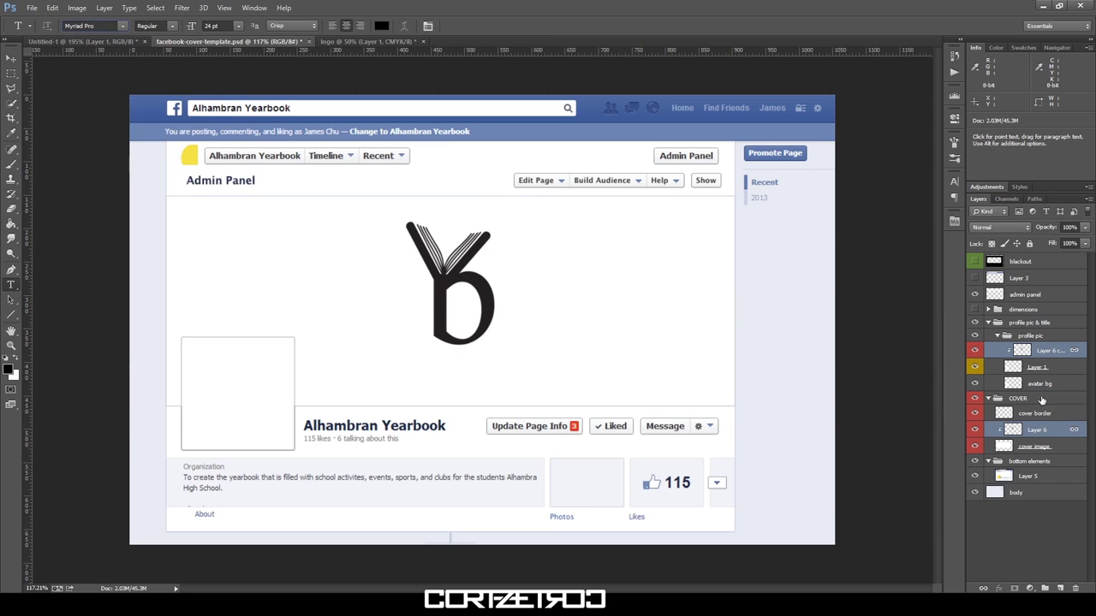
Add the text 'The Alhambran Yearbook' in a box beneath the logo, nudged left
{"action": "left_click_drag", "start_coordinate": [381, 351], "coordinate": [592, 397]}
{"action": "type", "text": "The Alhambran Yearbo"}
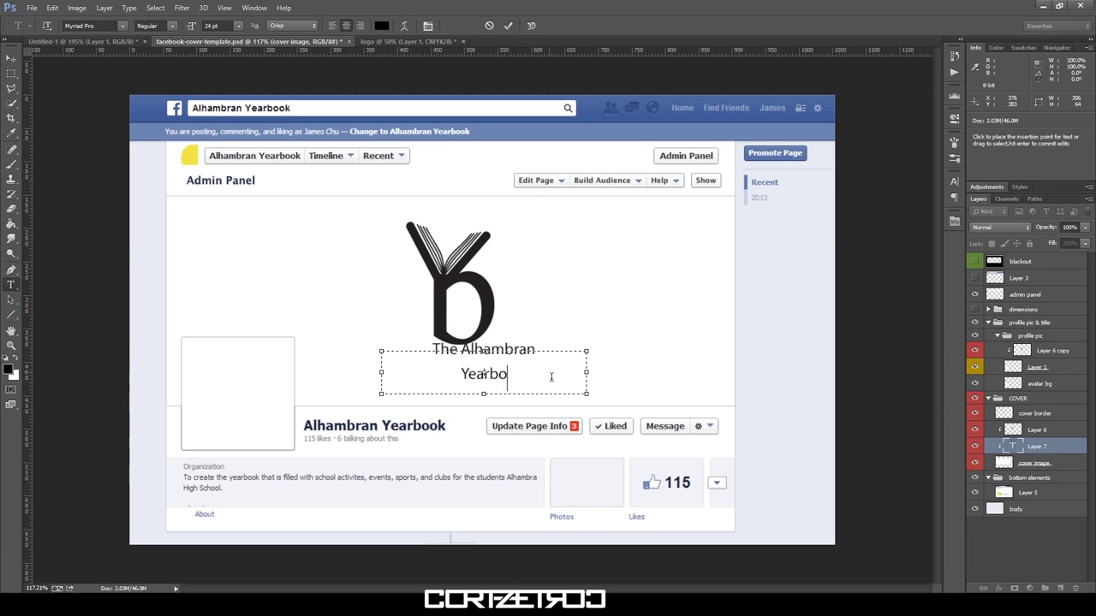
{"action": "type", "text": "ok"}
{"action": "key", "text": "ctrl+a"}
{"action": "left_click", "coordinate": [955, 182]}
{"action": "left_click_drag", "start_coordinate": [523, 361], "coordinate": [498, 370]}
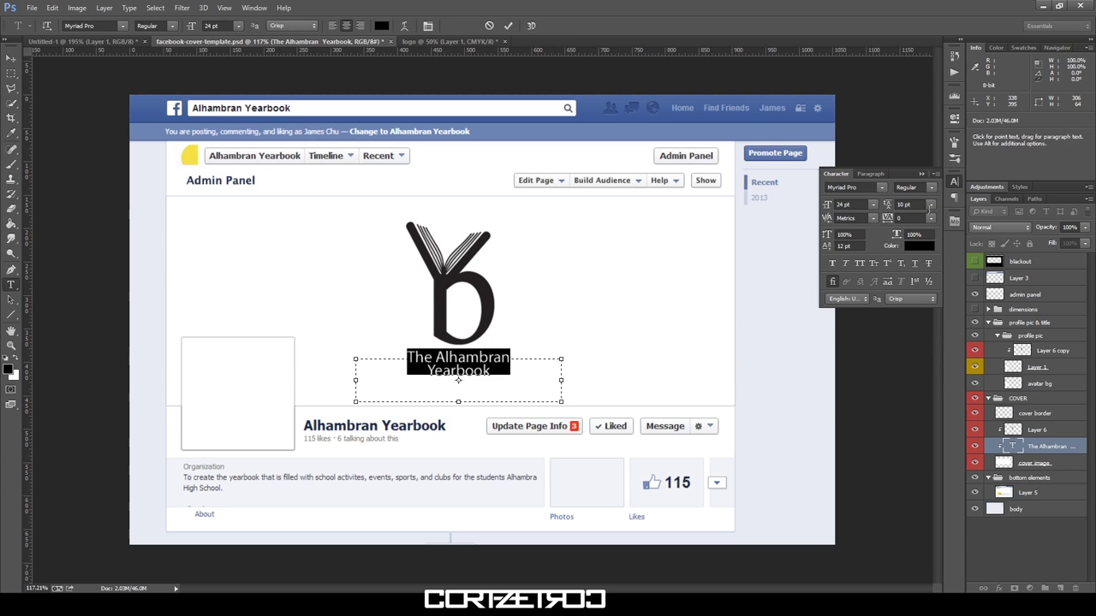
Set the title to 12 pt and make the word Yearbook larger
{"action": "left_click", "coordinate": [872, 204]}
{"action": "left_click", "coordinate": [880, 297]}
{"action": "key", "text": "ctrl+a"}
{"action": "left_click", "coordinate": [872, 204]}
{"action": "left_click", "coordinate": [886, 347]}
{"action": "left_click", "coordinate": [11, 58]}
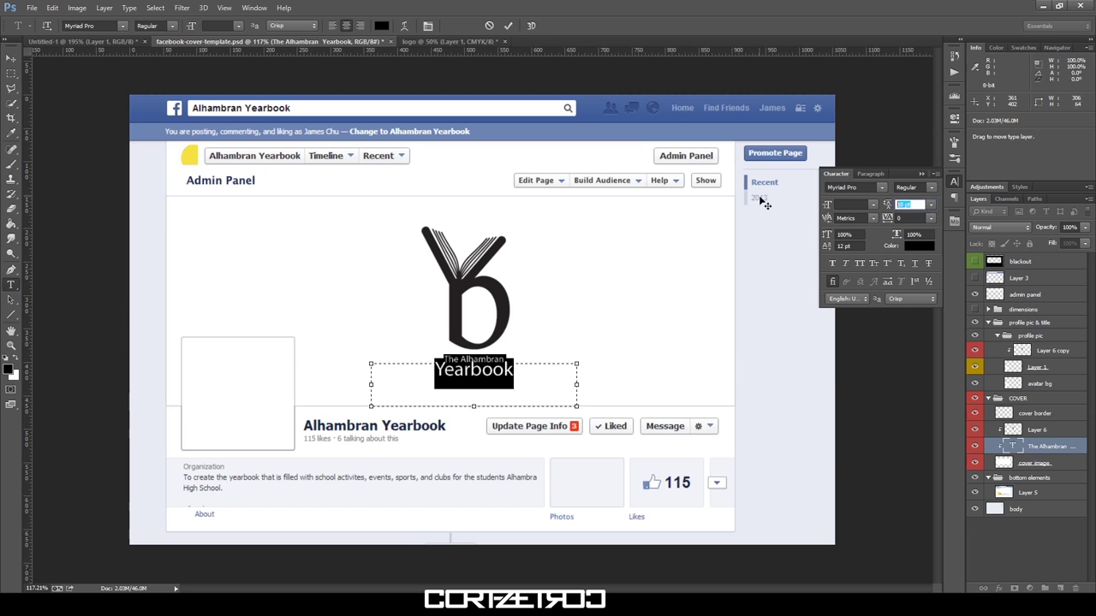
{"action": "left_click", "coordinate": [255, 335]}
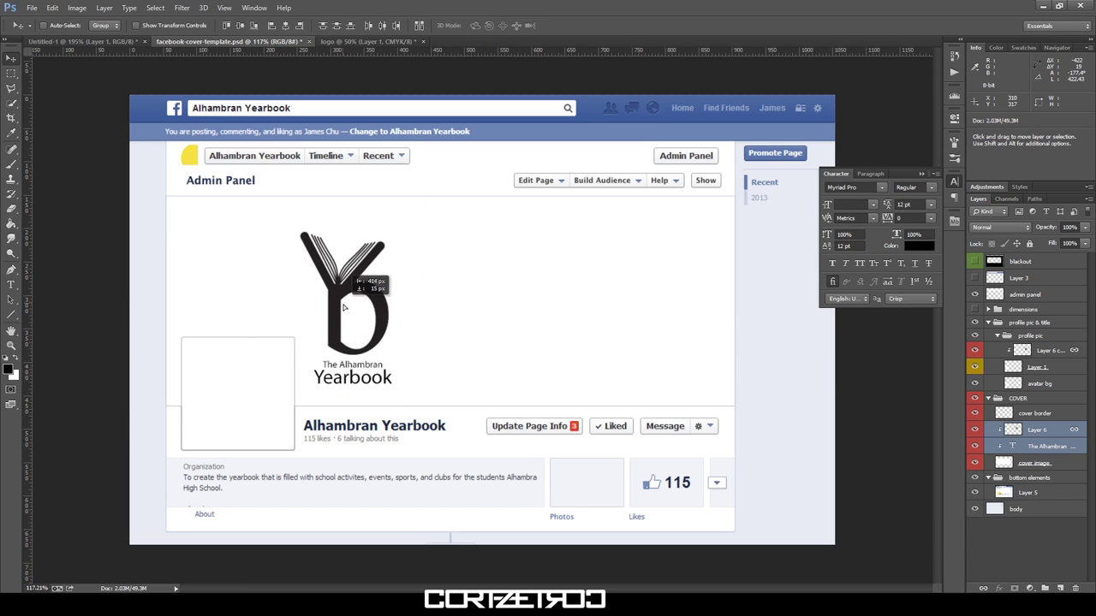